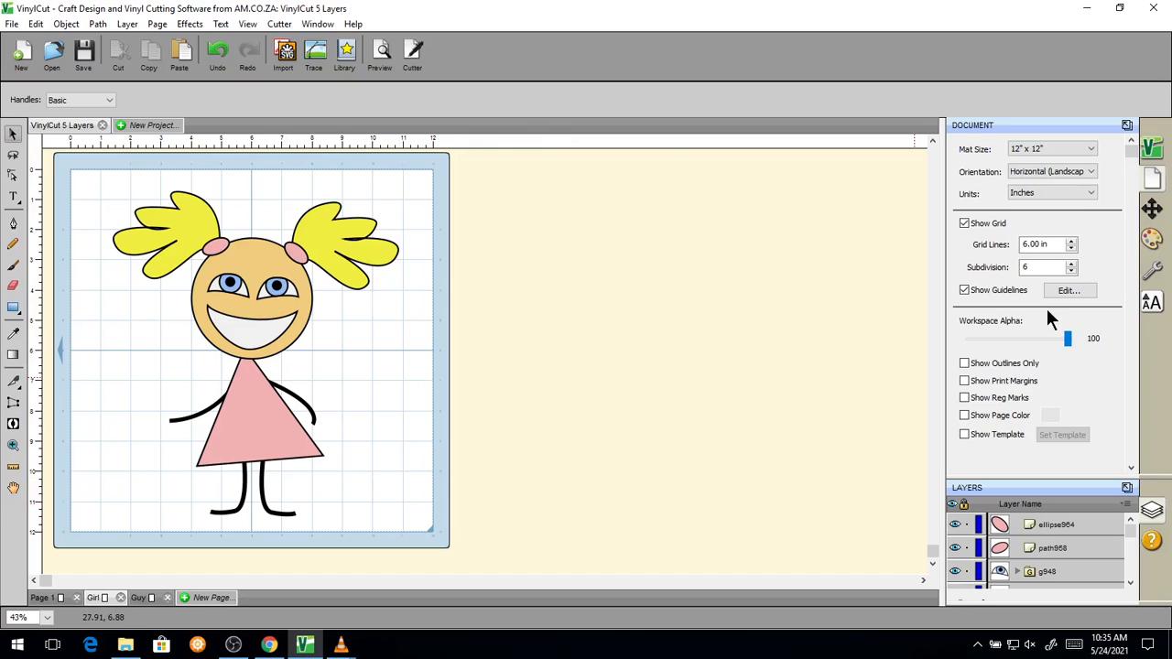
- Look over the cartoon figures on the Girl and Guy pages, ending on the Girl page
left_click(1152, 271)
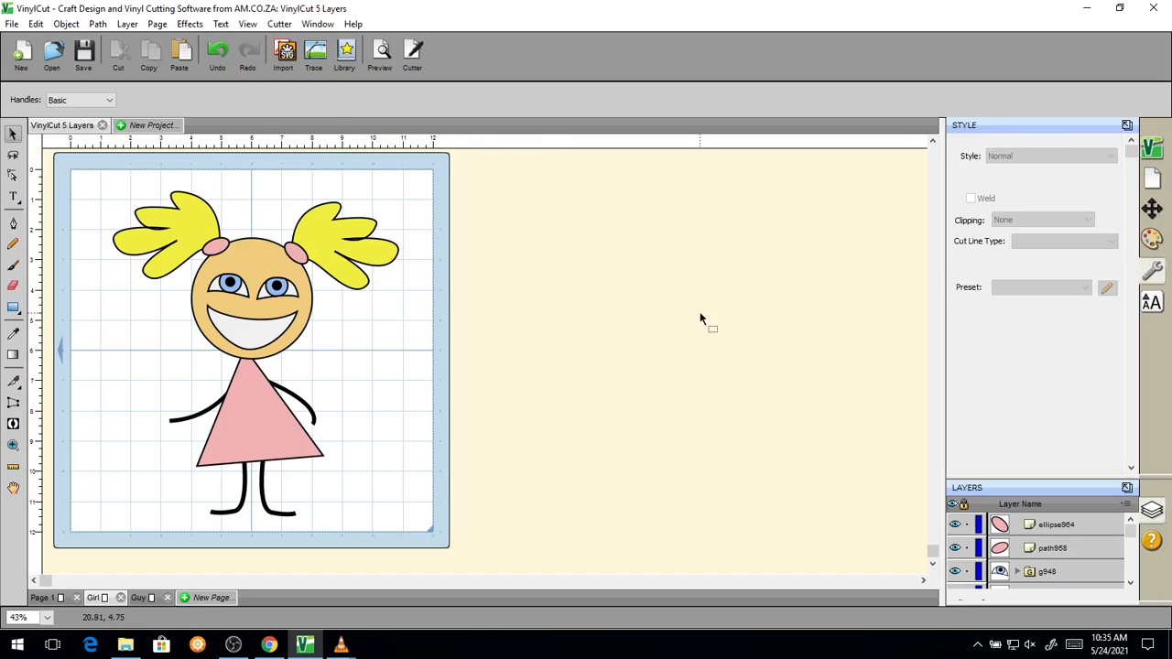
left_click(647, 307)
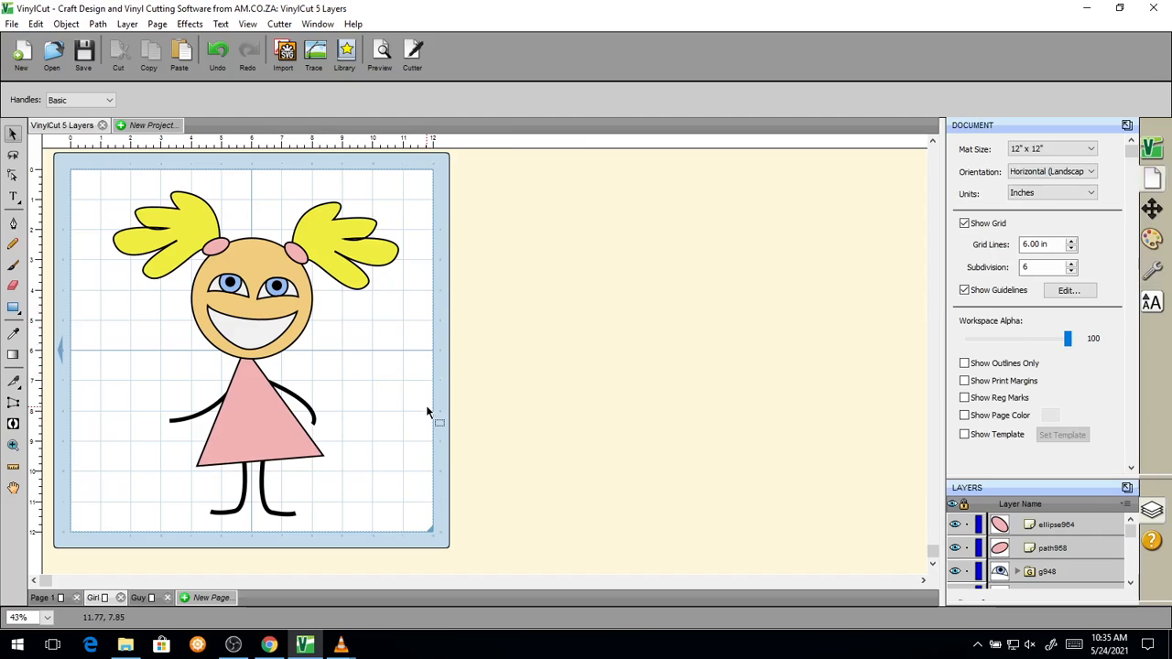
left_click(519, 437)
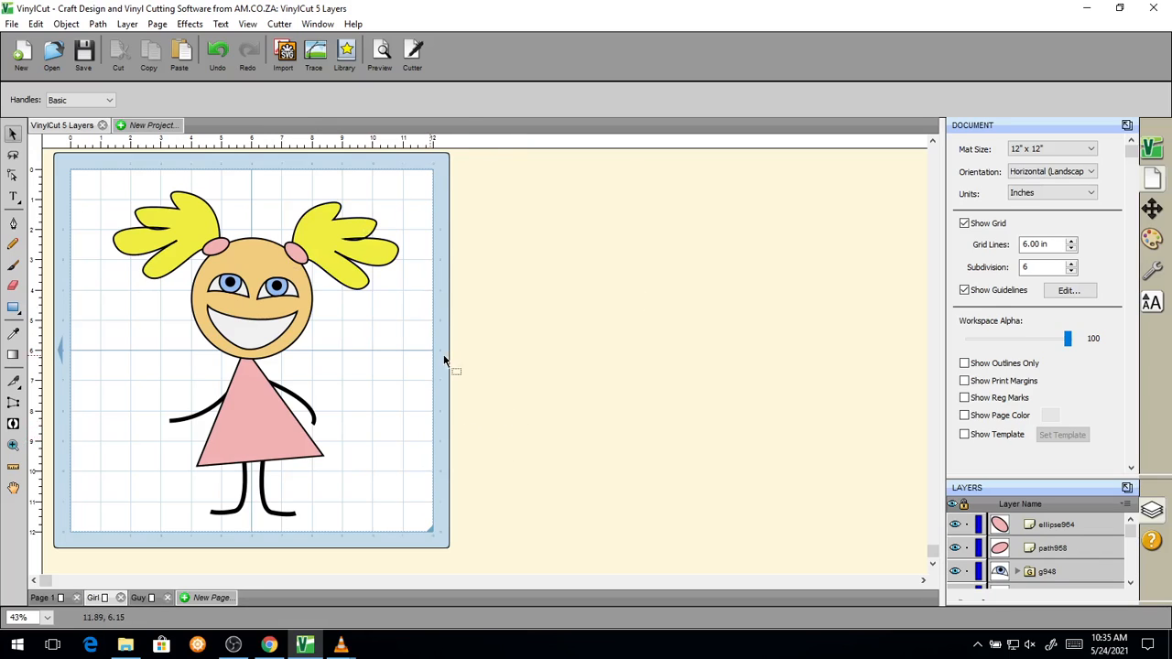
left_click(250, 248)
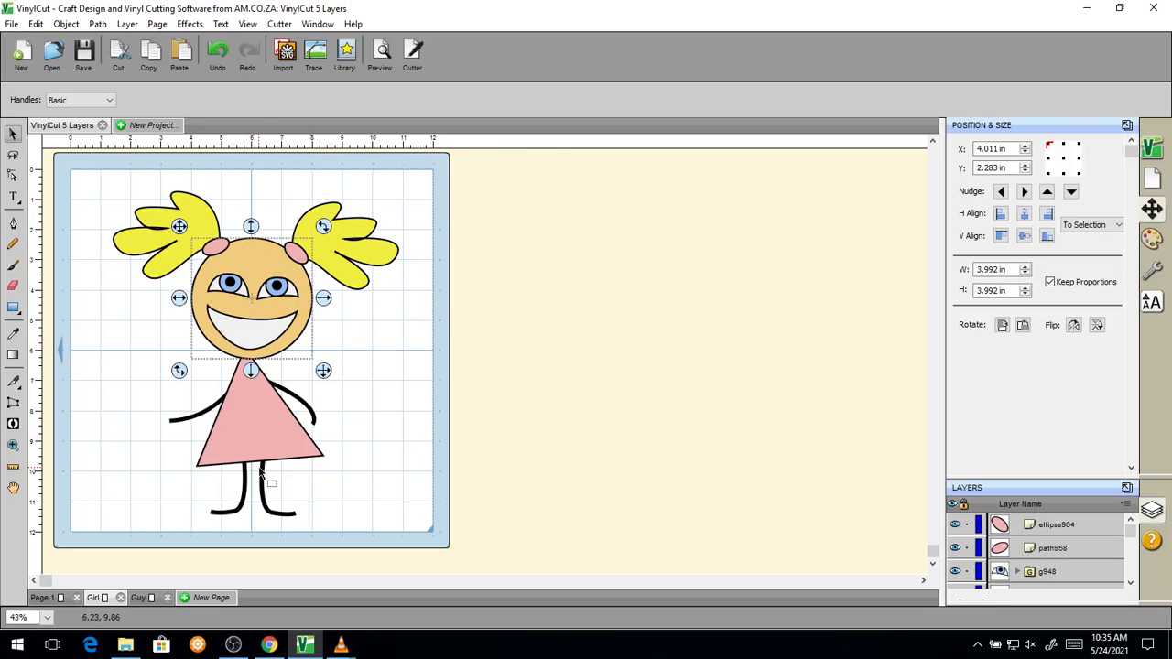
left_click(542, 502)
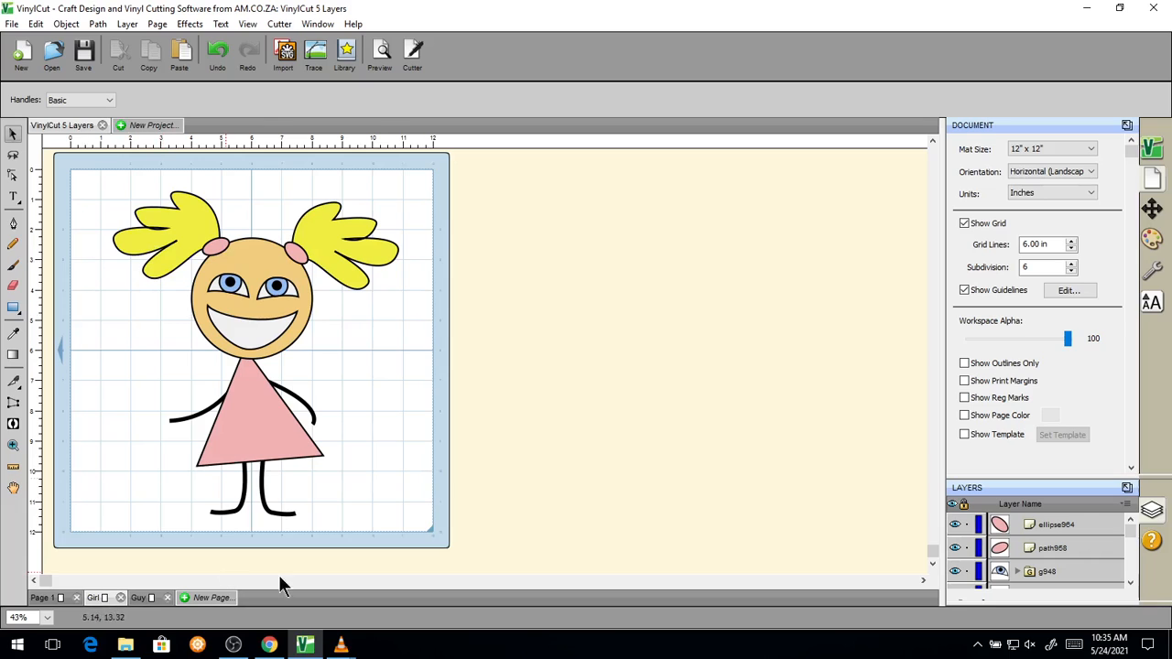
left_click(137, 598)
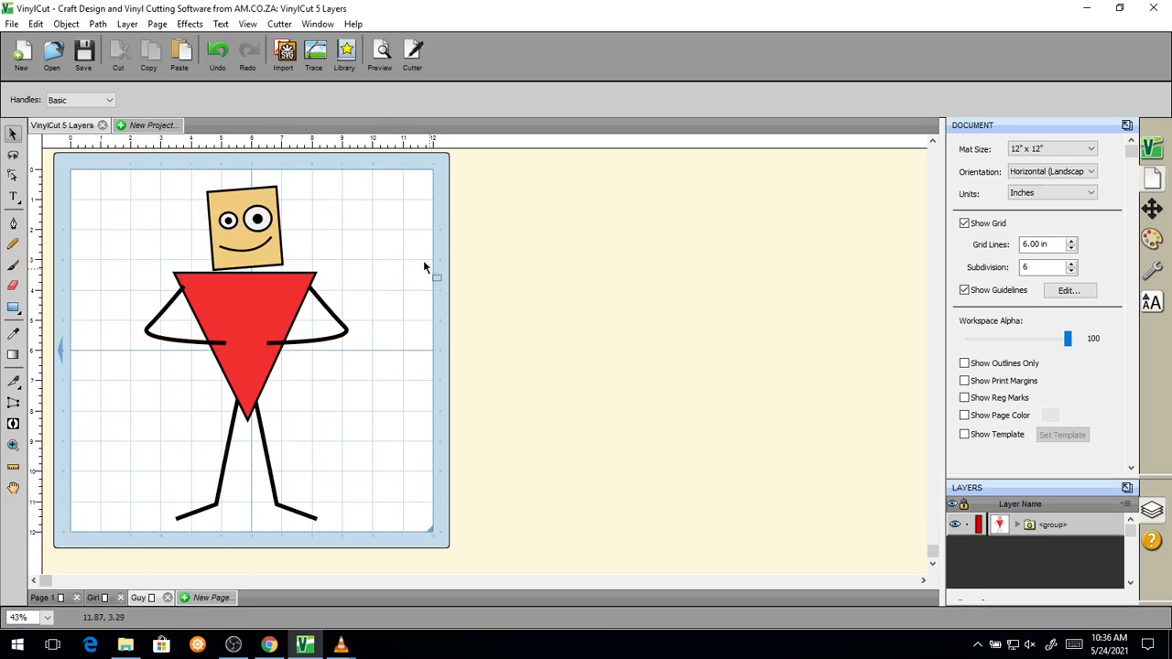
left_click(92, 597)
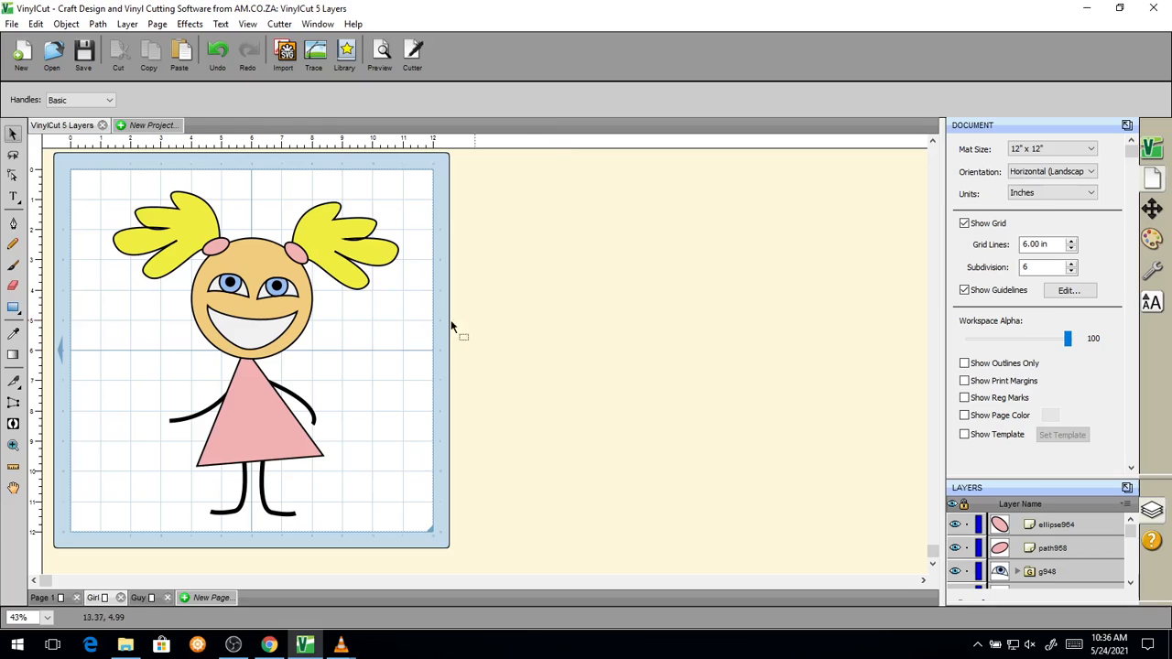
- Select the girl's round face and start exporting the Girl page
left_click(267, 252)
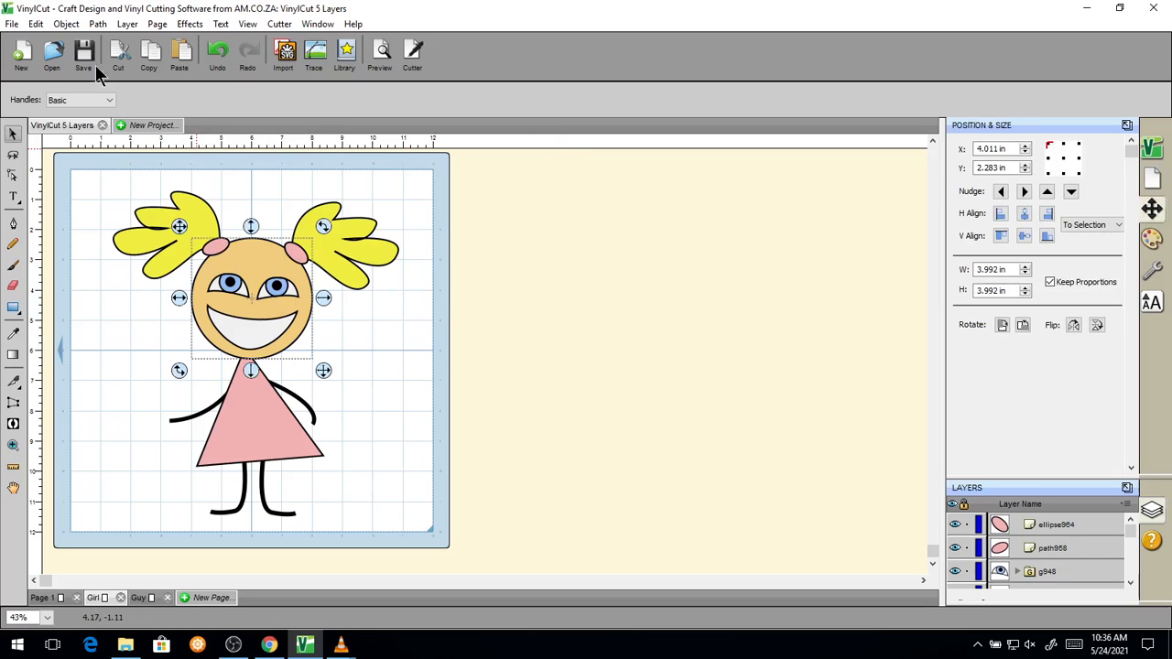
key("super+plus")
left_click(11, 28)
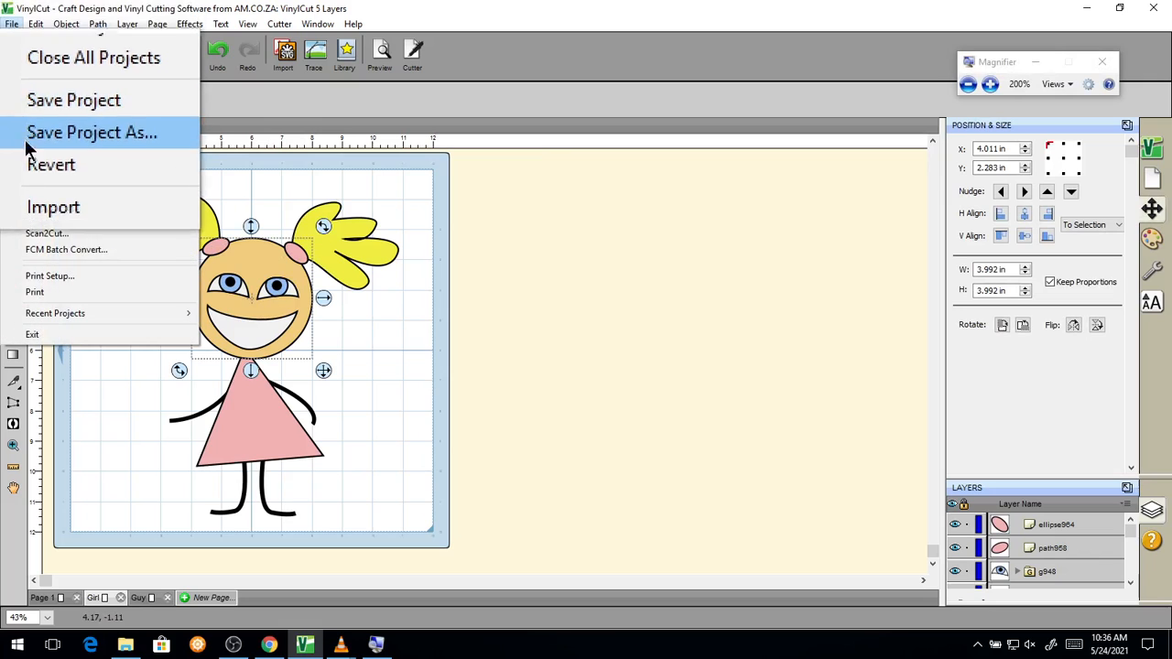
left_click(71, 184)
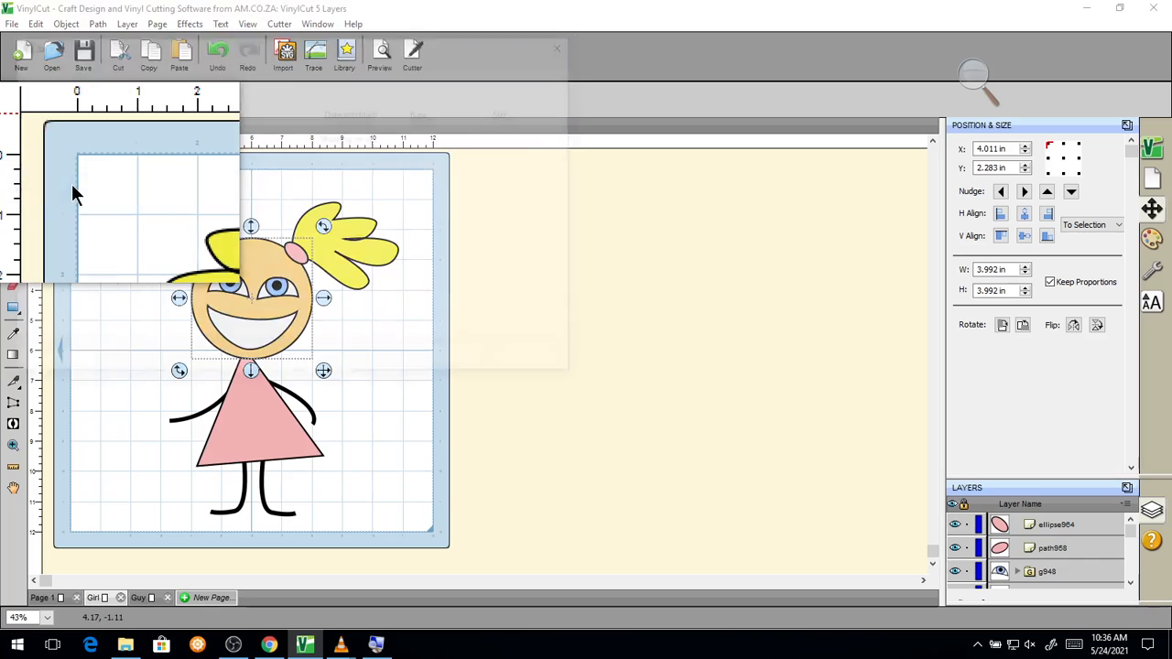
key("super+Escape")
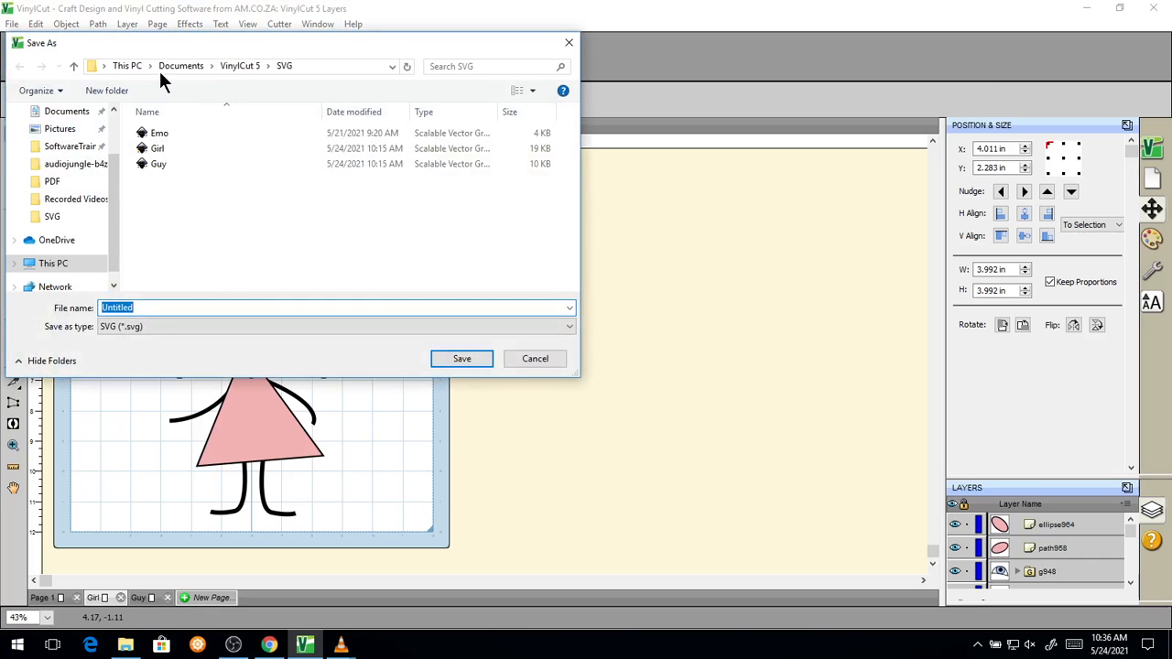
- Choose the SVG folder inside VinylCut 5 as the export location and SVG (*.svg) as the file type
left_click(72, 66)
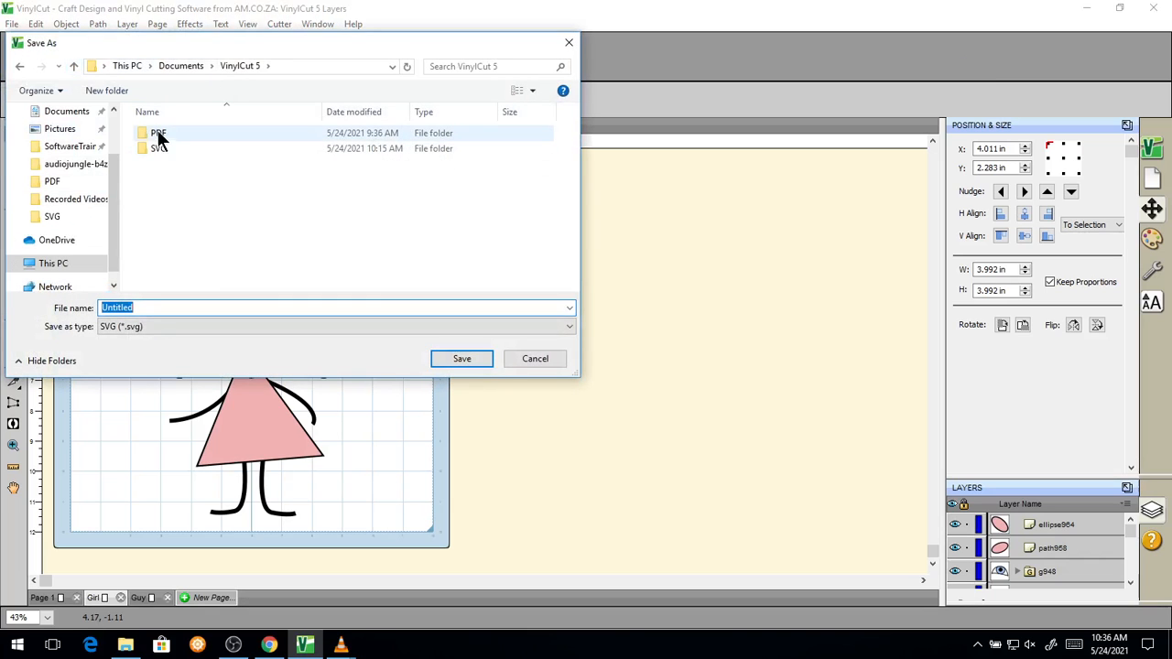
left_click(168, 148)
double_click(168, 149)
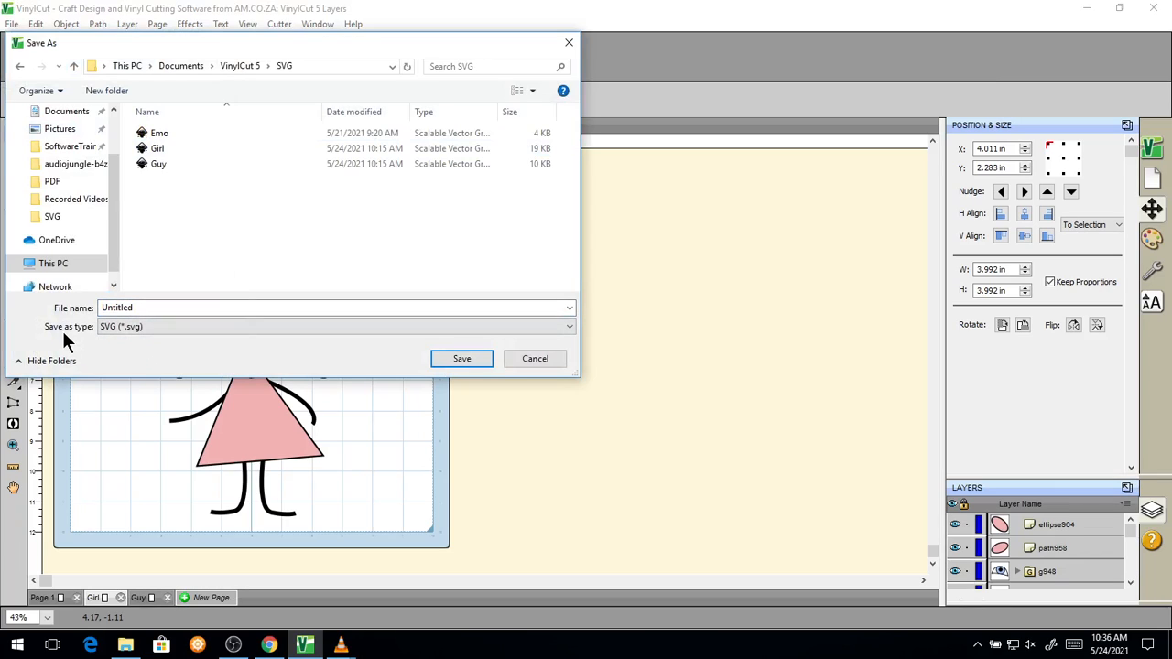
key("super+plus")
left_click(144, 326)
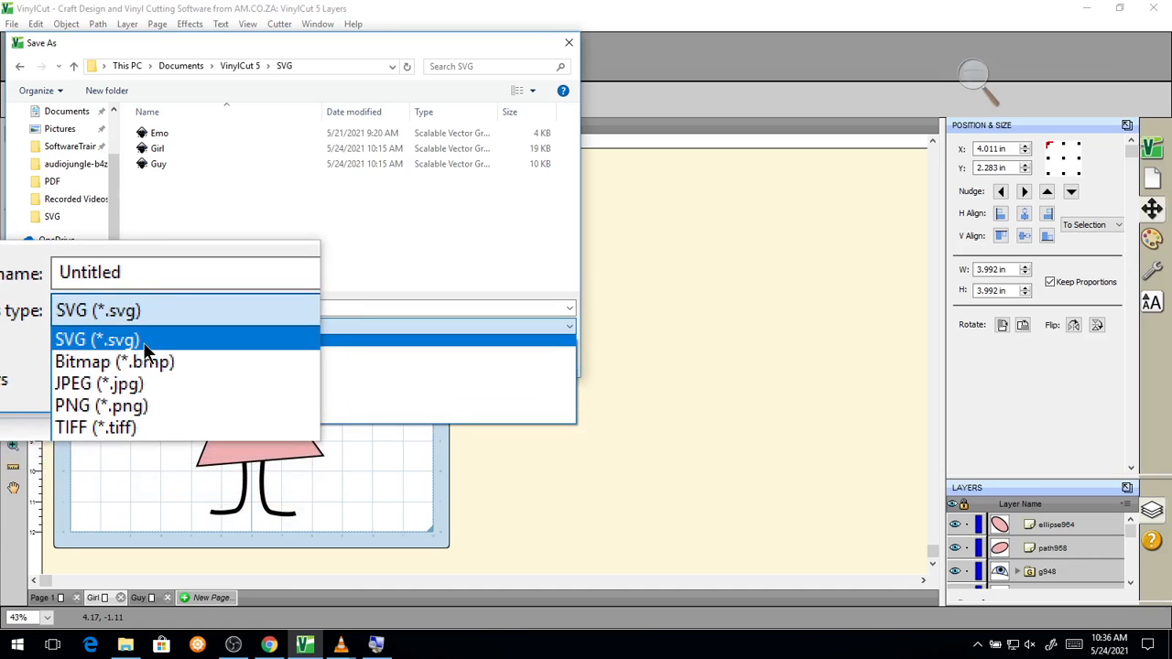
left_click(143, 341)
key("super+Escape")
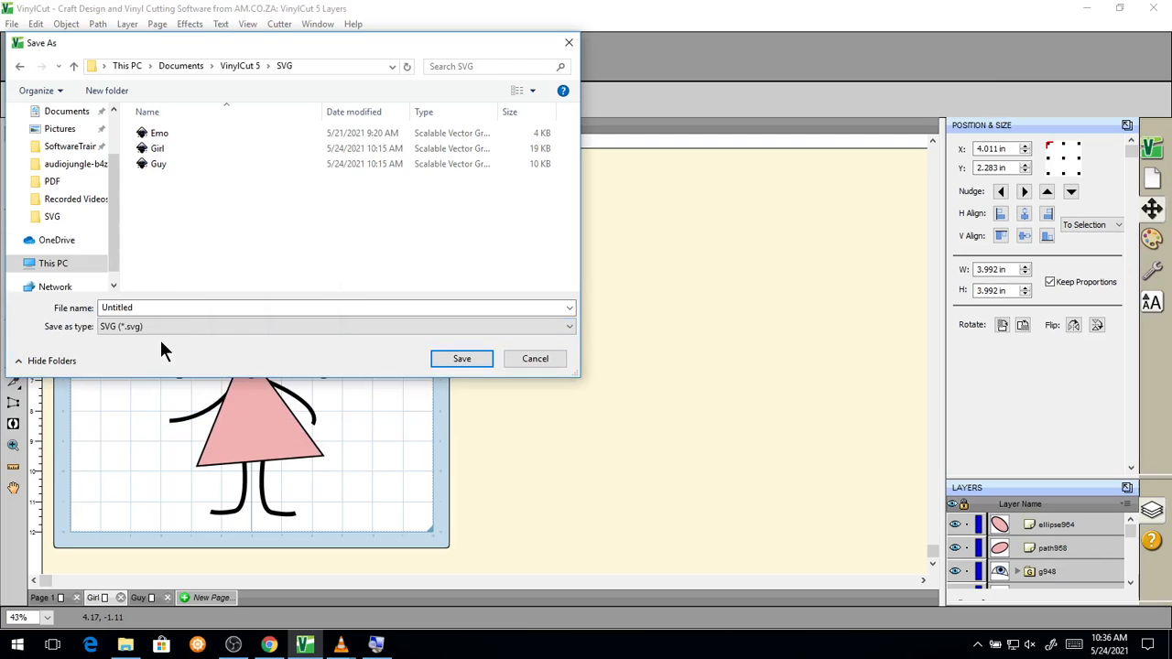
- Try to save the SVG export under the existing file name Girl, declining to replace that file
left_click(151, 309)
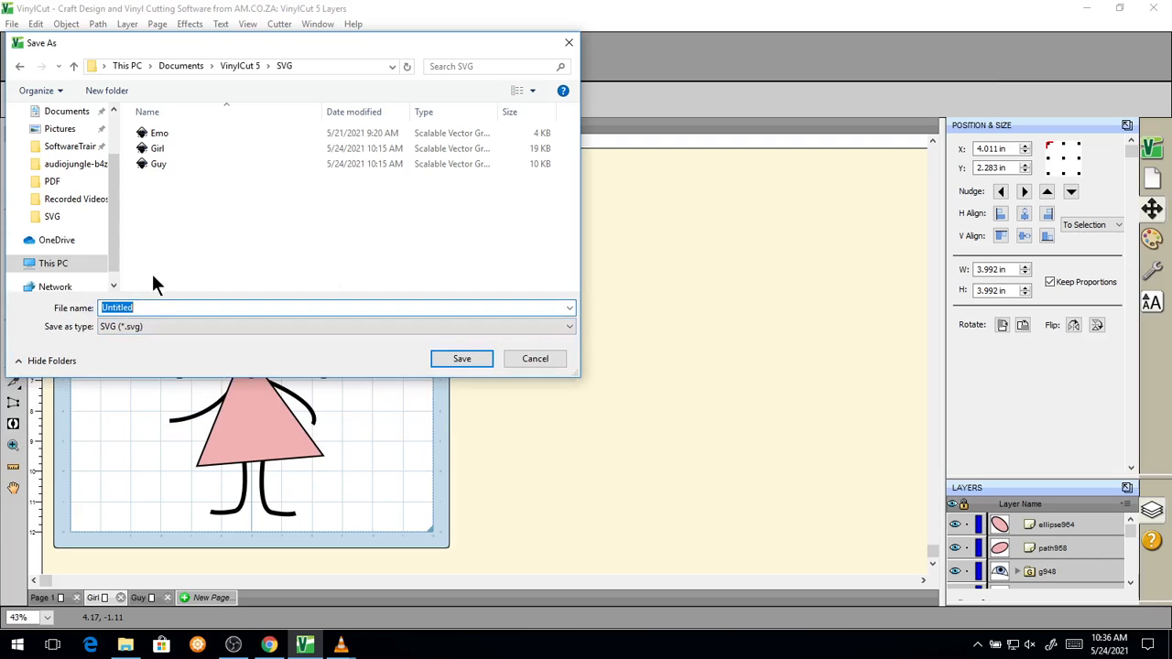
left_click(158, 148)
left_click(367, 307)
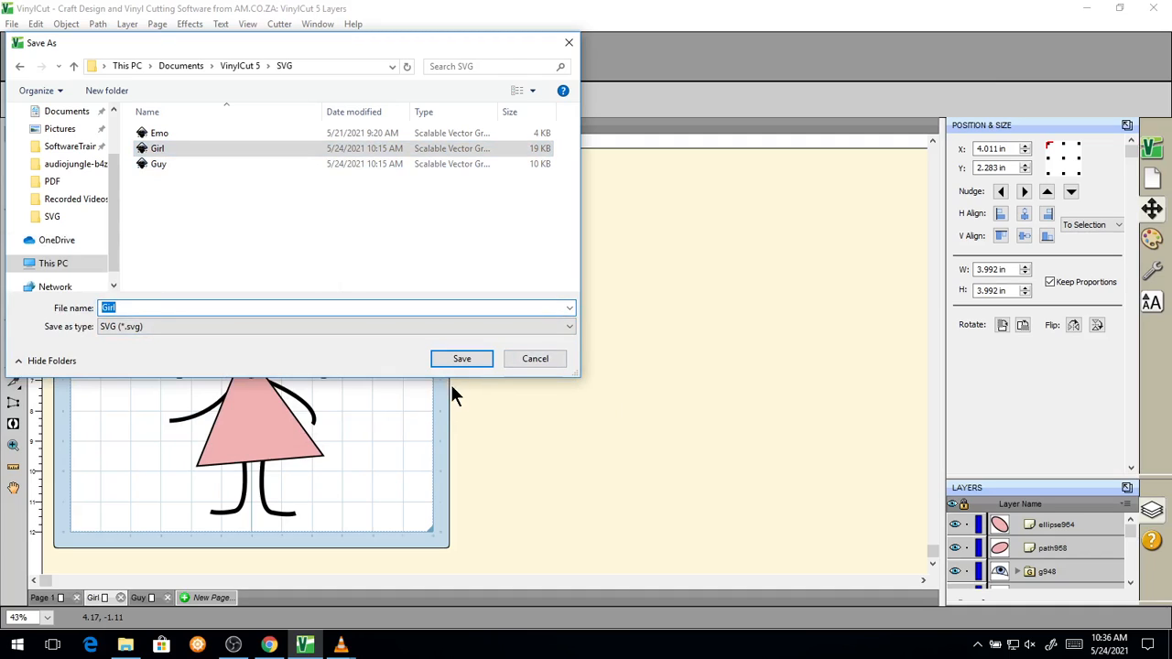
left_click(465, 352)
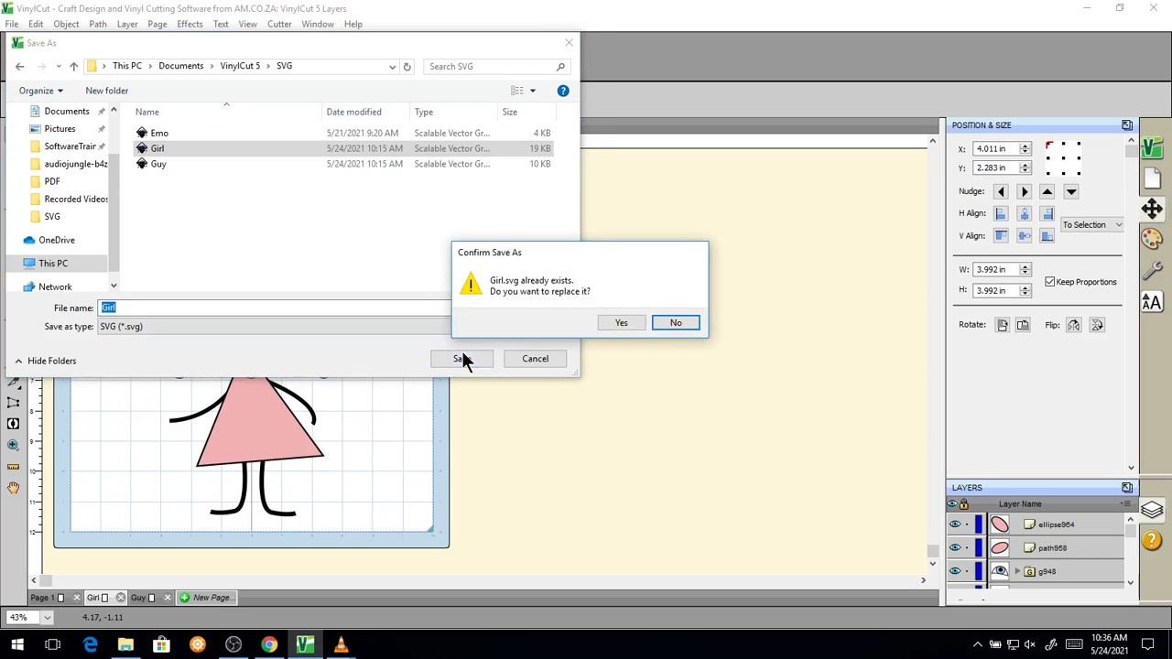
left_click(675, 324)
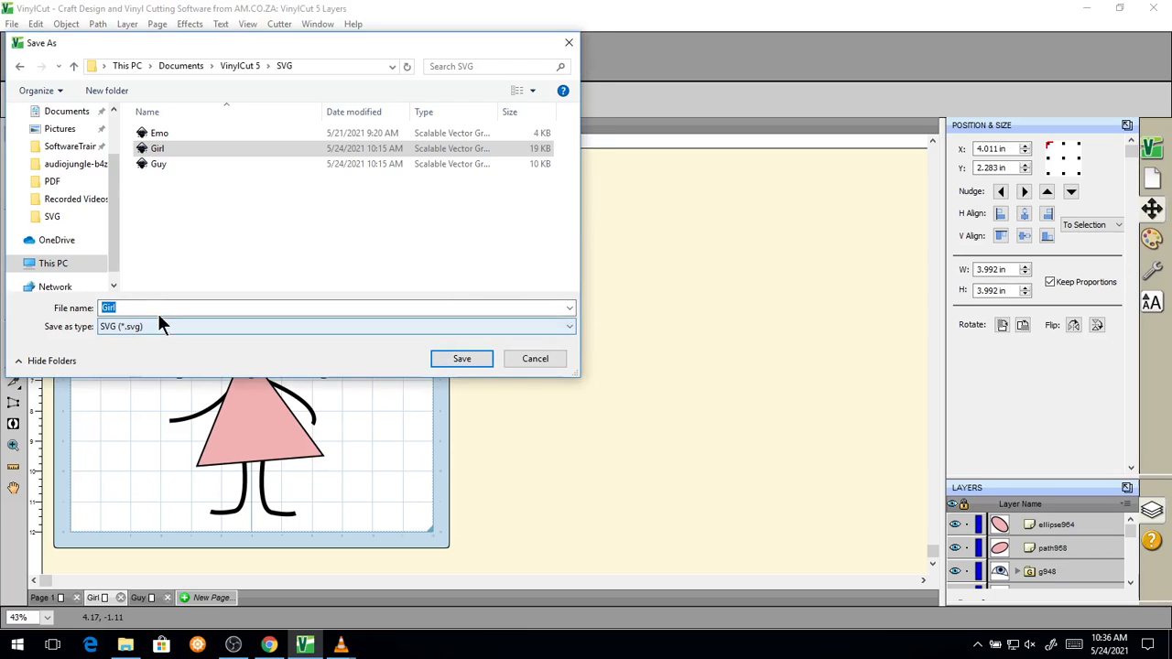
- Name the SVG export Girl2 and save it to continue to the export options
type("2")
left_click(158, 149)
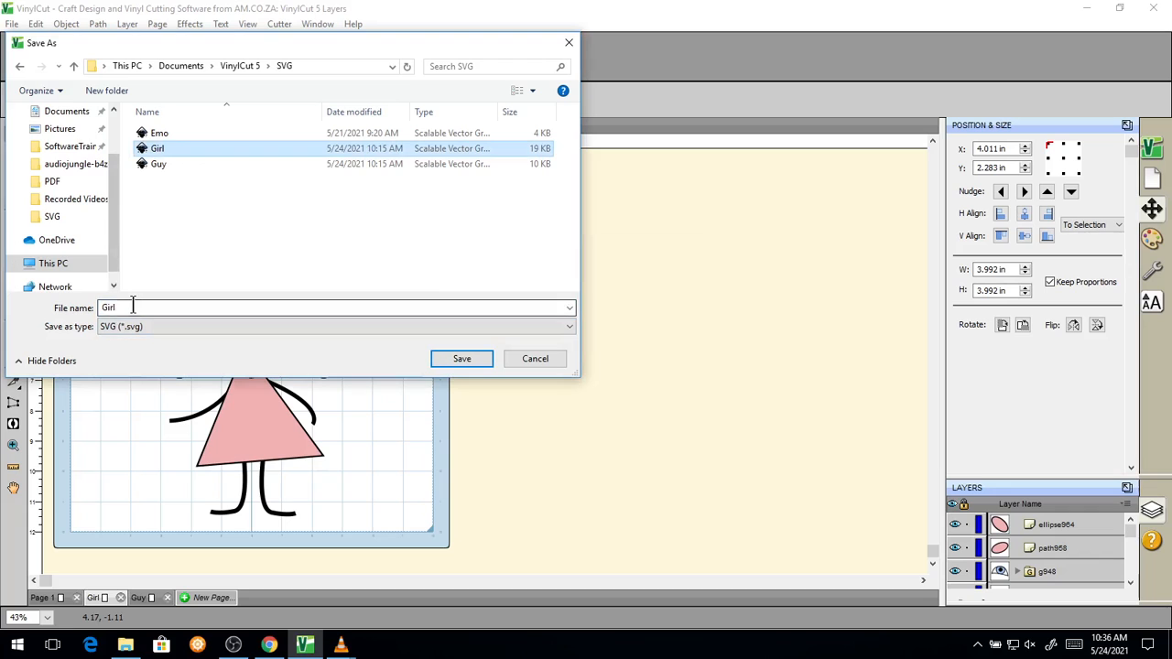
left_click(132, 308)
left_click(132, 308)
type("2")
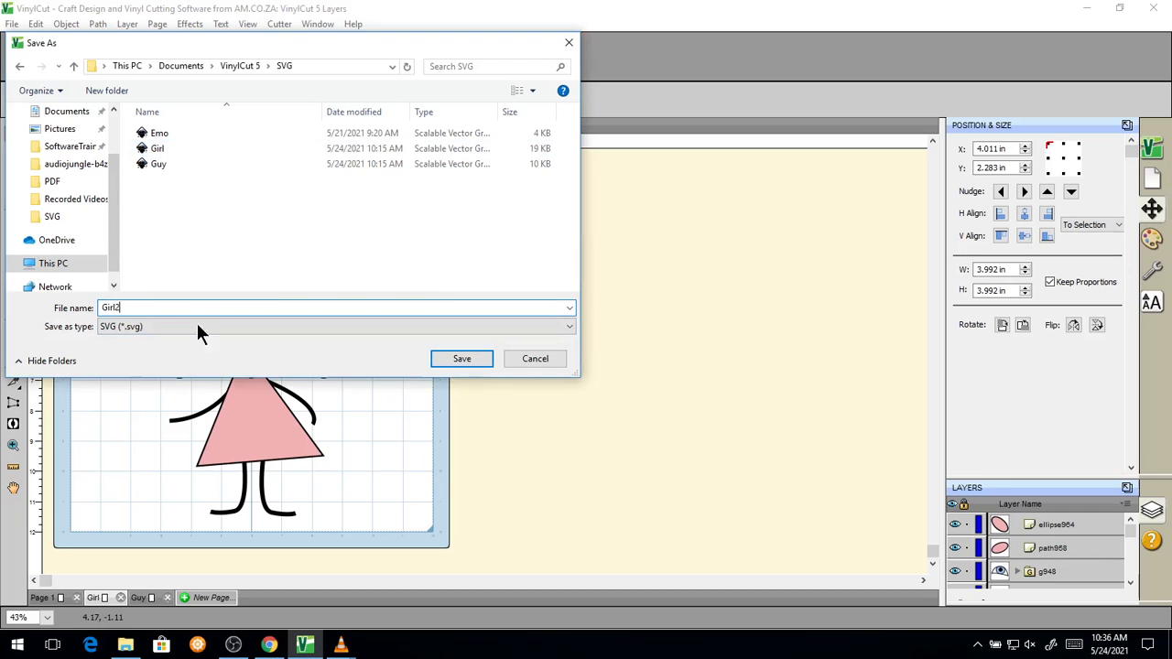
left_click(467, 360)
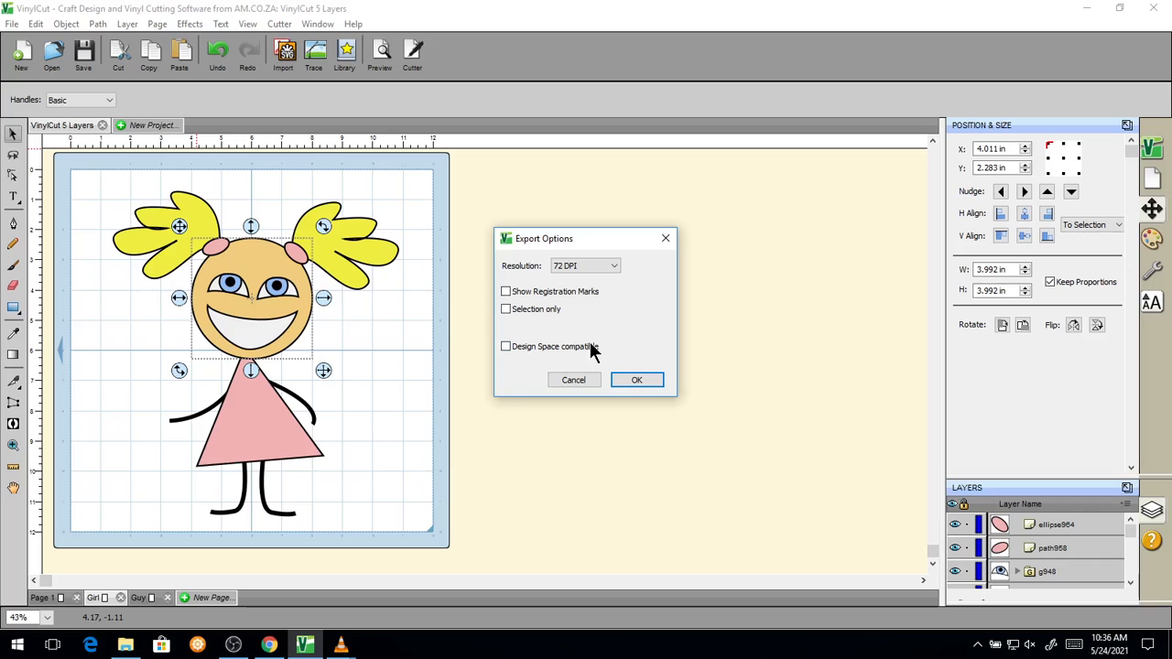
- Set the export resolution to 90 DPI
key("super+plus")
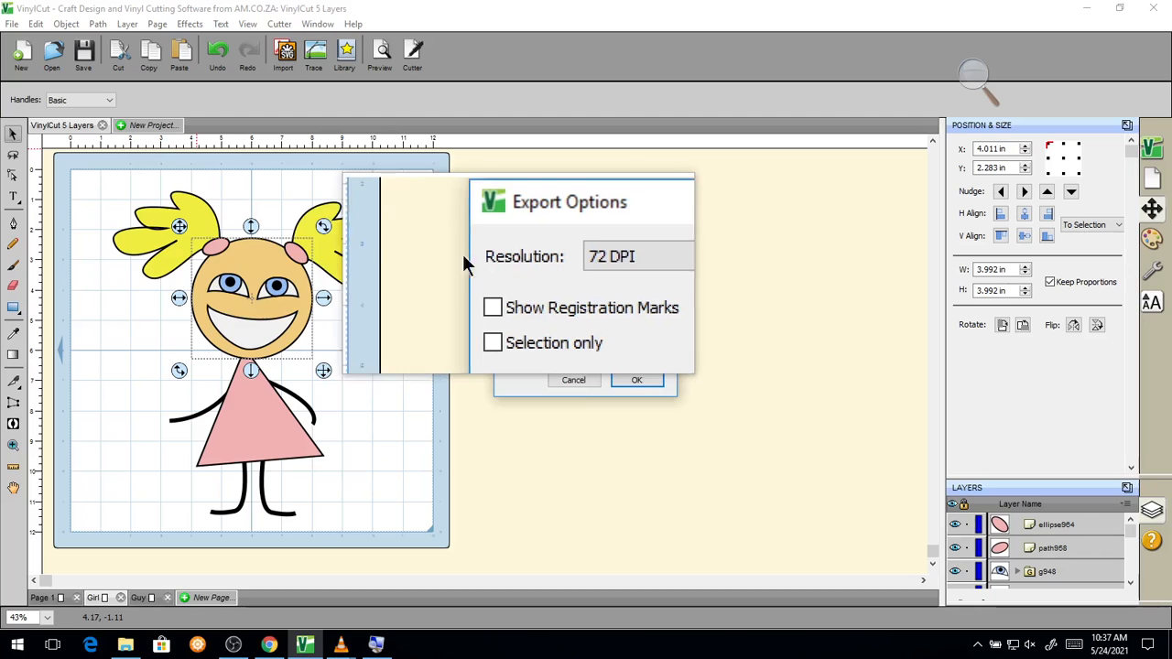
left_click(614, 265)
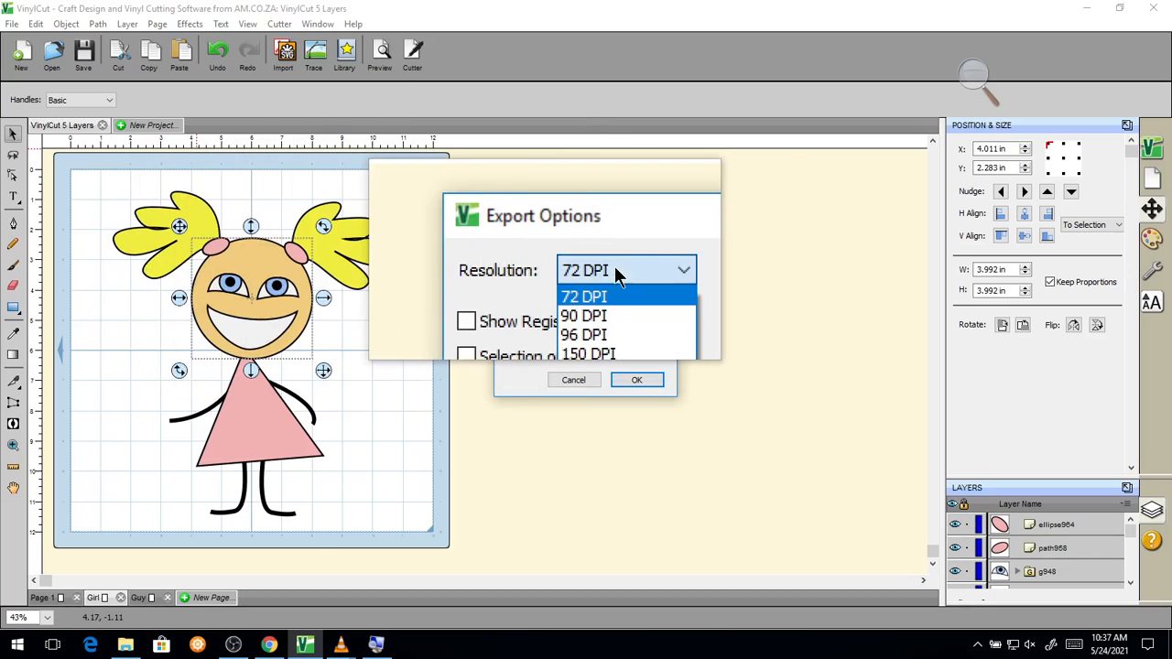
left_click(620, 293)
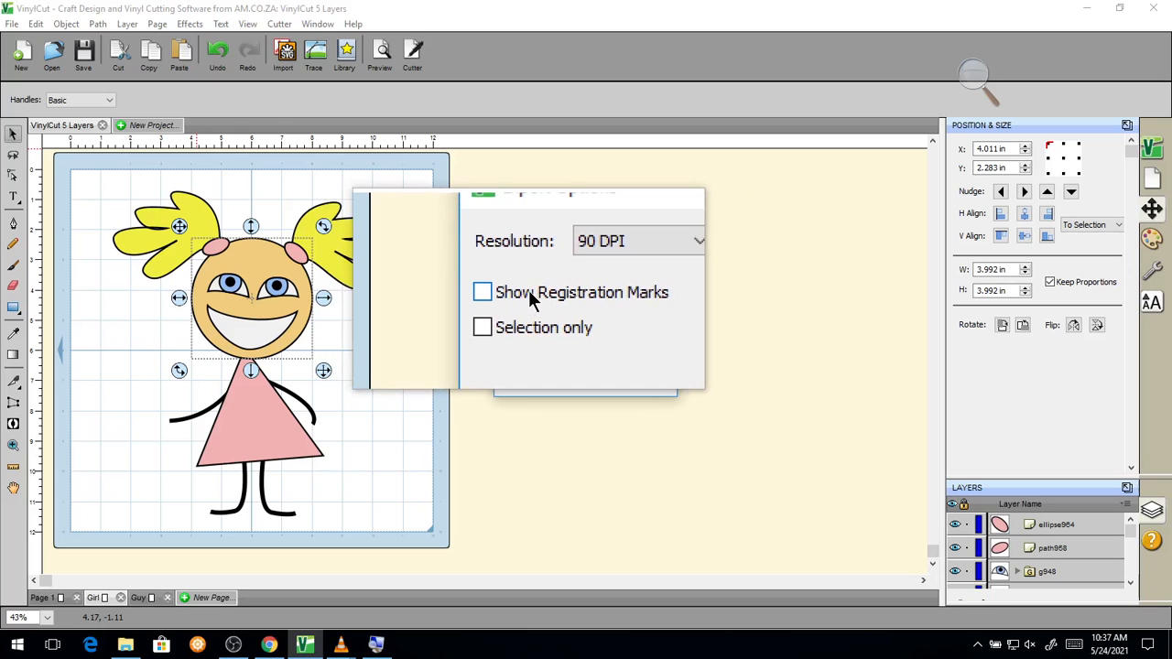
key("super+Escape")
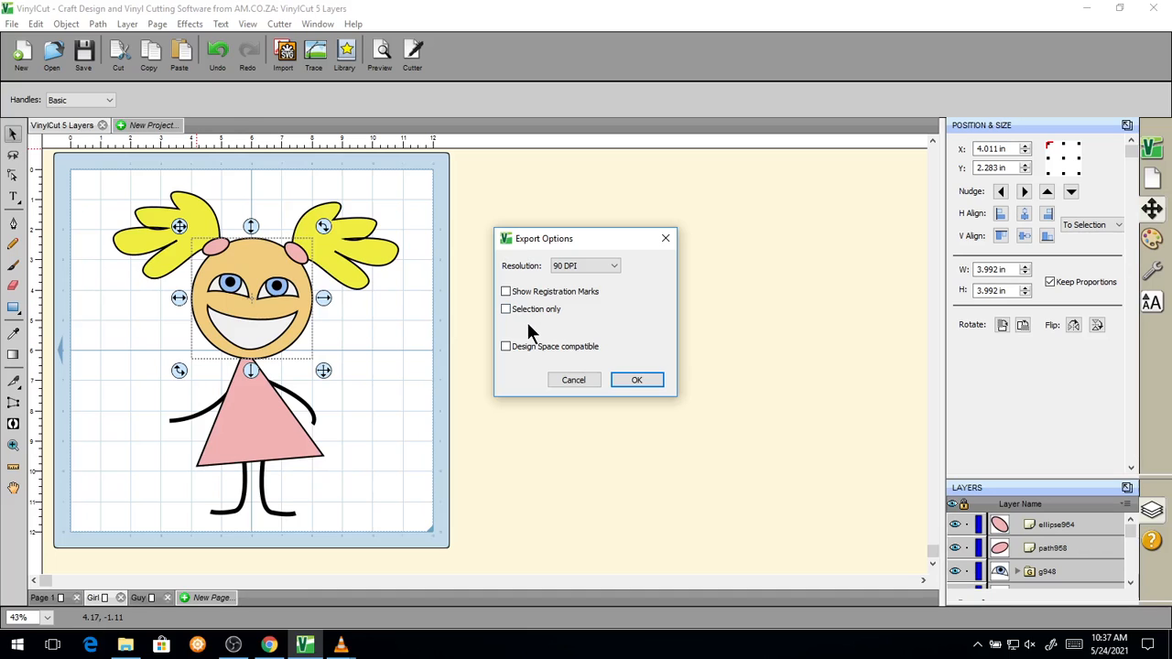
- Try the Selection only export option by turning it on and back off
key("super+plus")
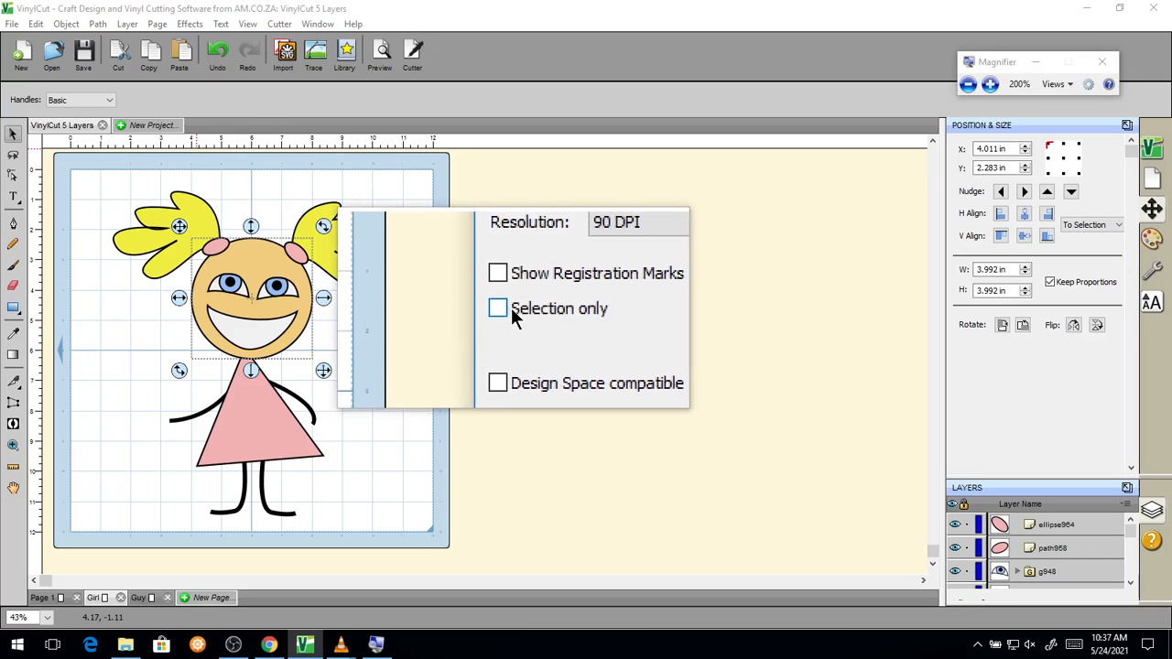
left_click(503, 311)
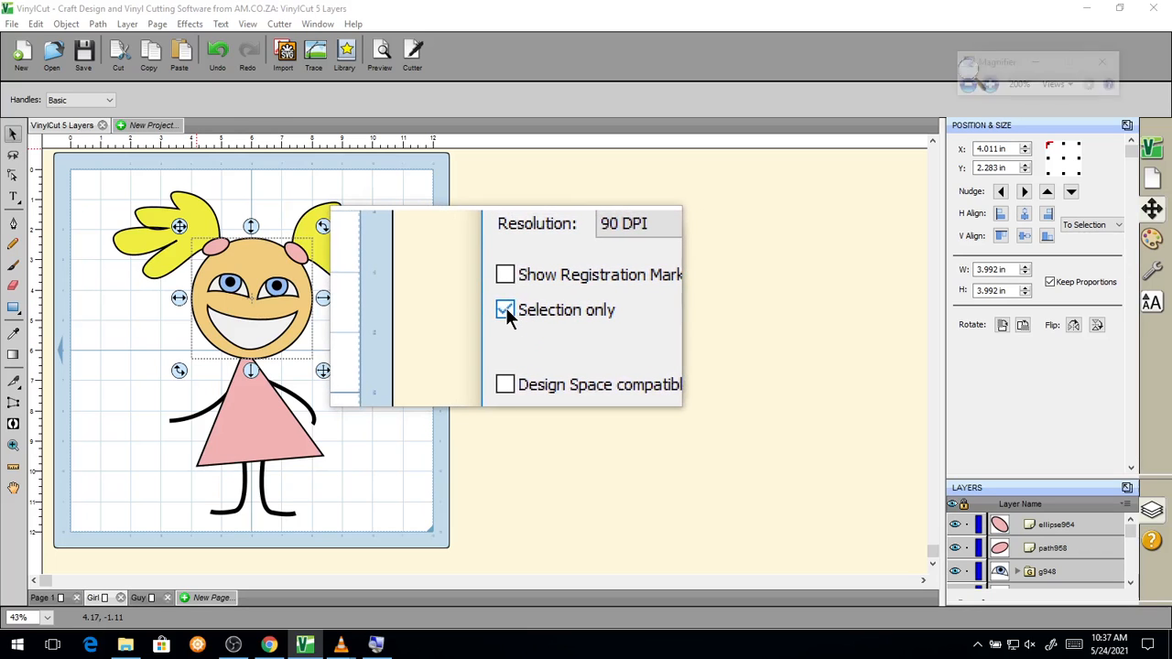
key("super+Escape")
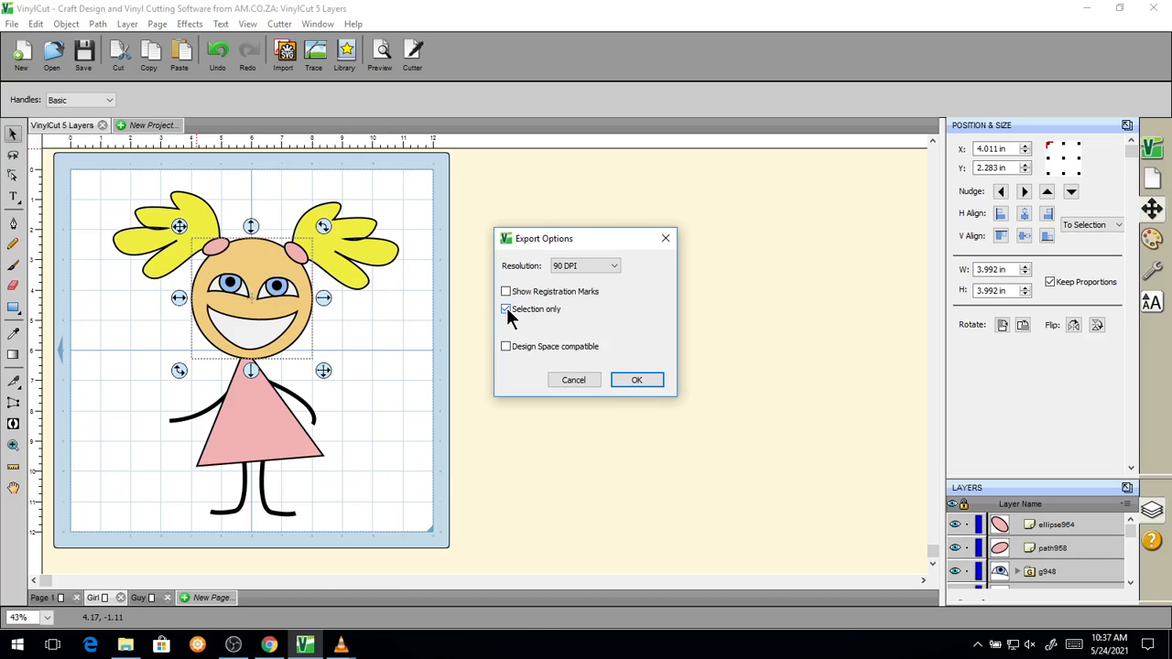
key("super+plus")
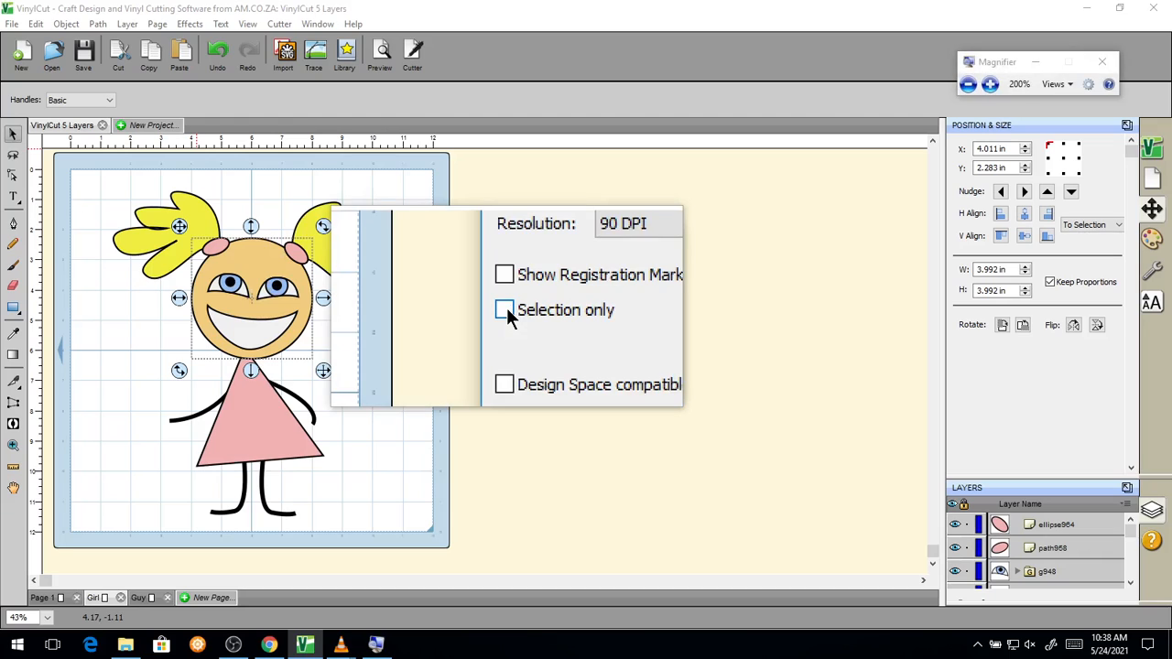
key("super+Escape")
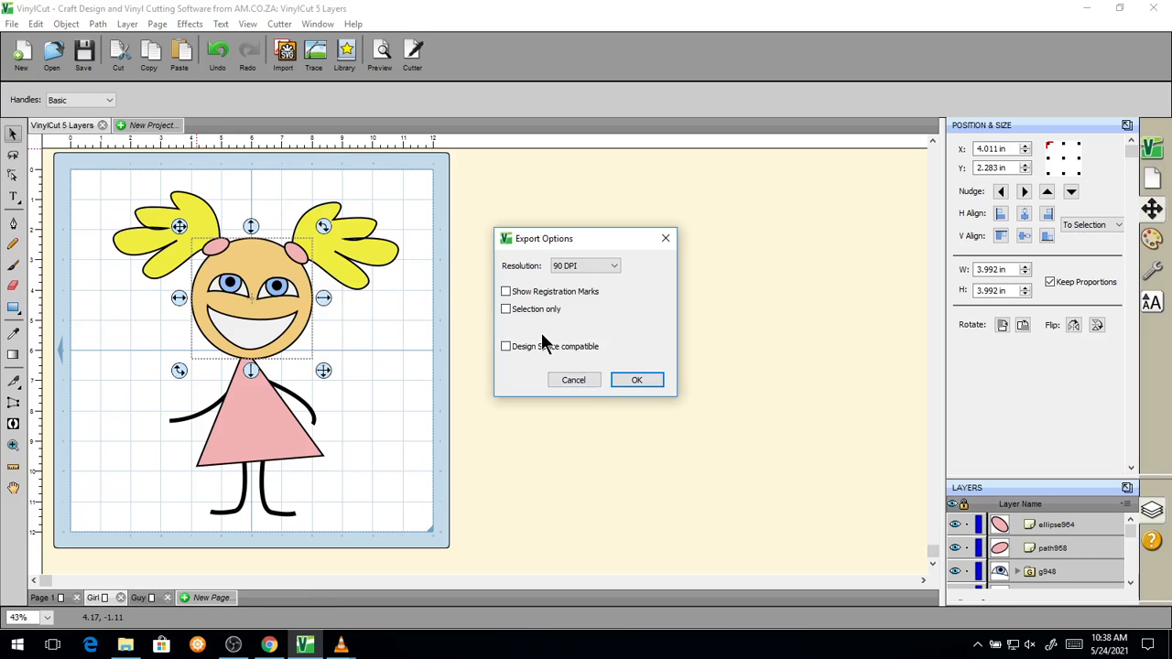
- Turn Design Space compatible on and back off, and complete the Girl2 export at 72 DPI
key("super+plus")
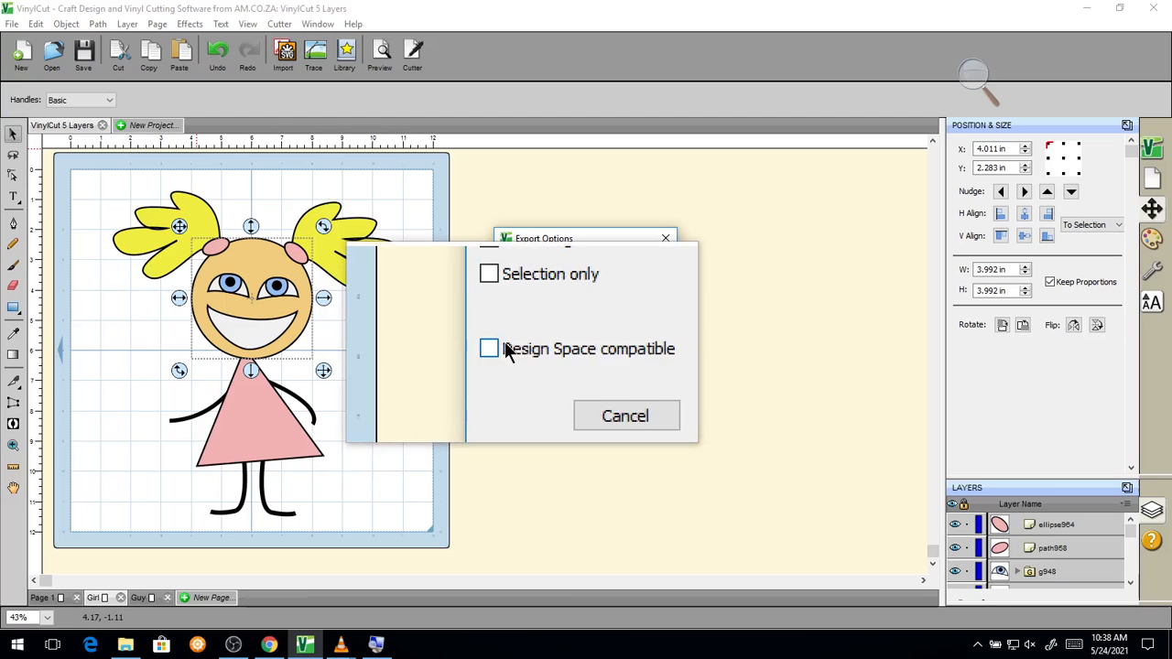
left_click(506, 347)
left_click(523, 349)
key("super+Escape")
left_click(634, 382)
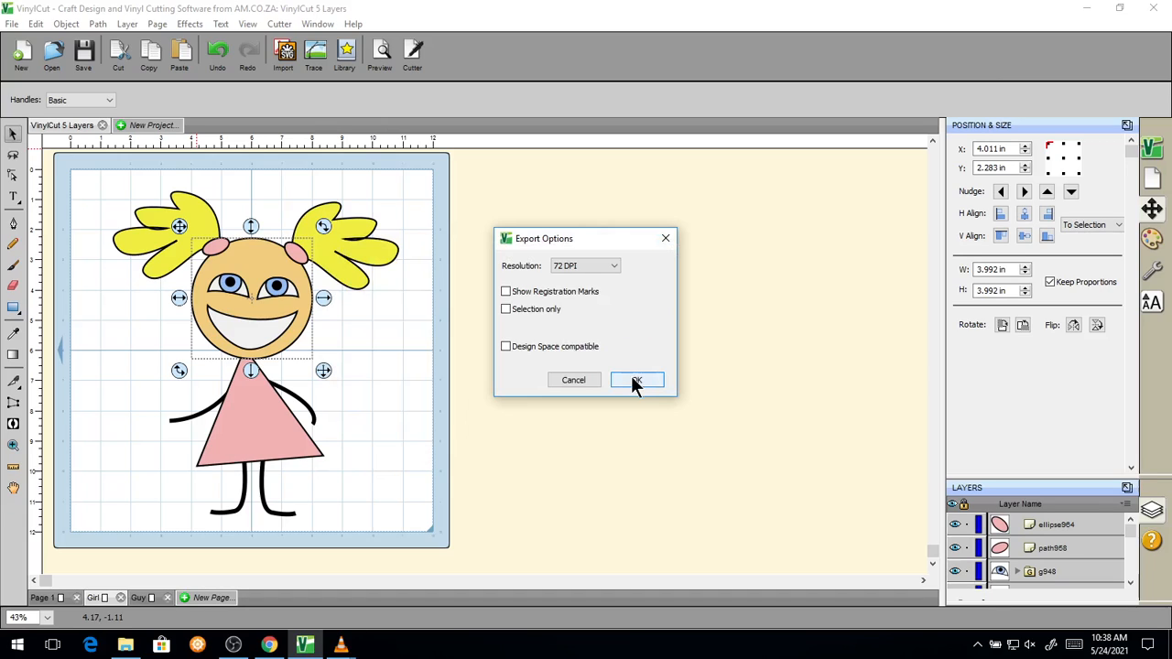
left_click(632, 381)
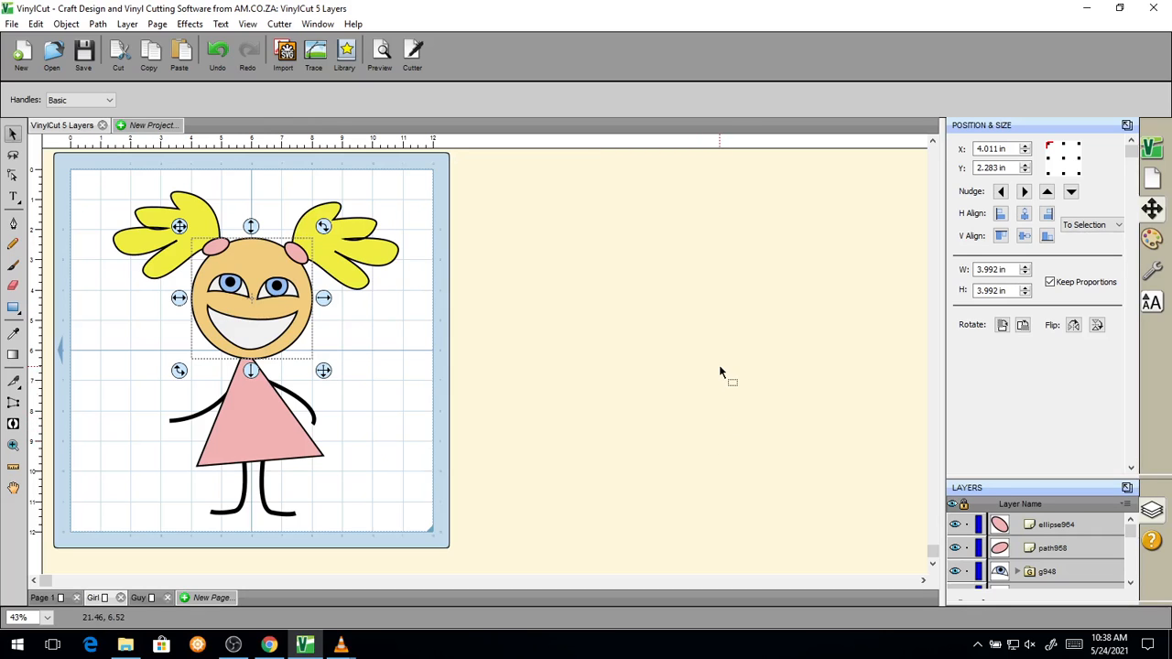
- Select the whole girl drawing, check its cut line type in the style settings, and deselect it
left_click_drag(533, 550, 55, 174)
left_click(1156, 272)
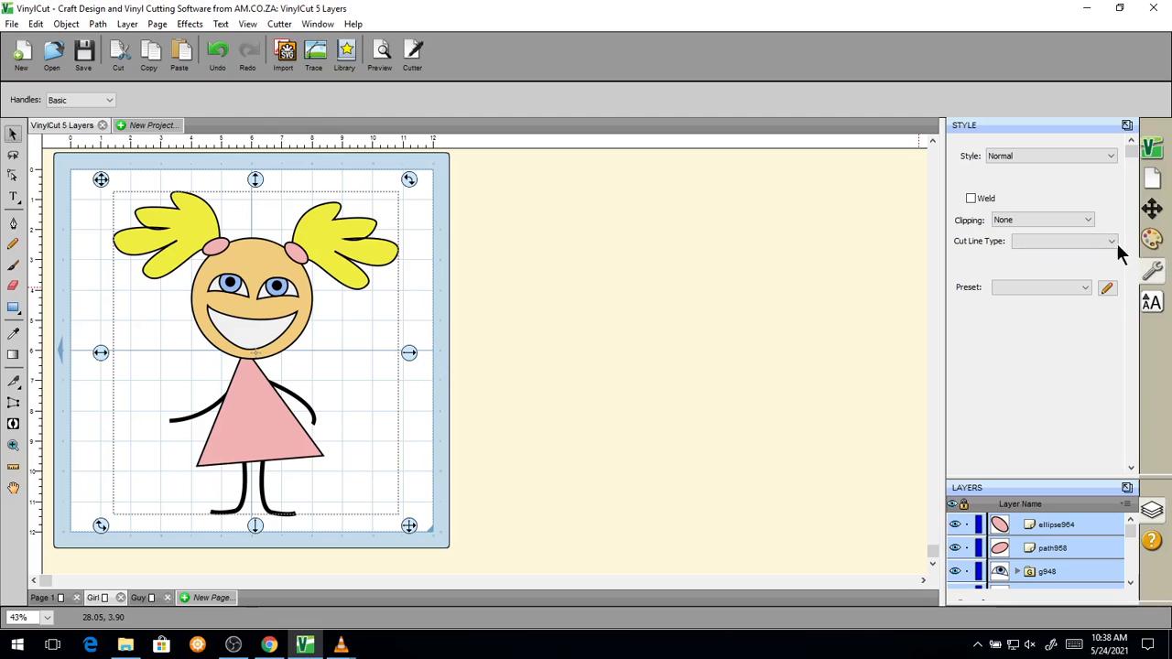
left_click(494, 209)
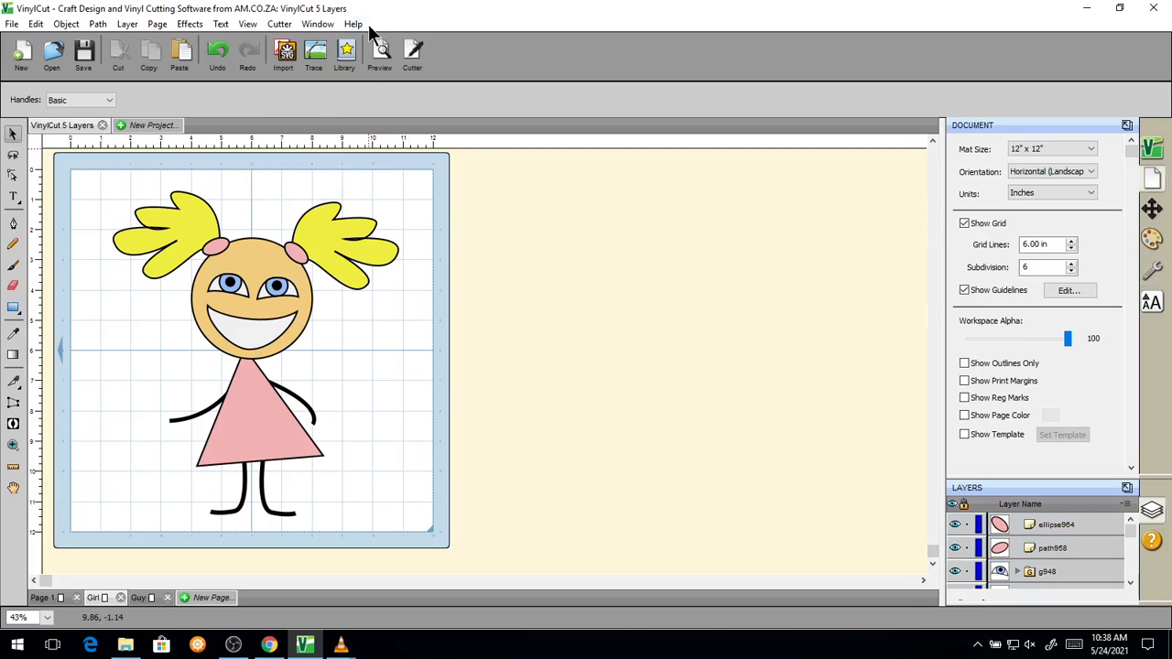
- Add the AM.CO.ZA cutter model AM-Generic DMPL to the list of my cutters and close the cutter manager
left_click(317, 24)
left_click(272, 28)
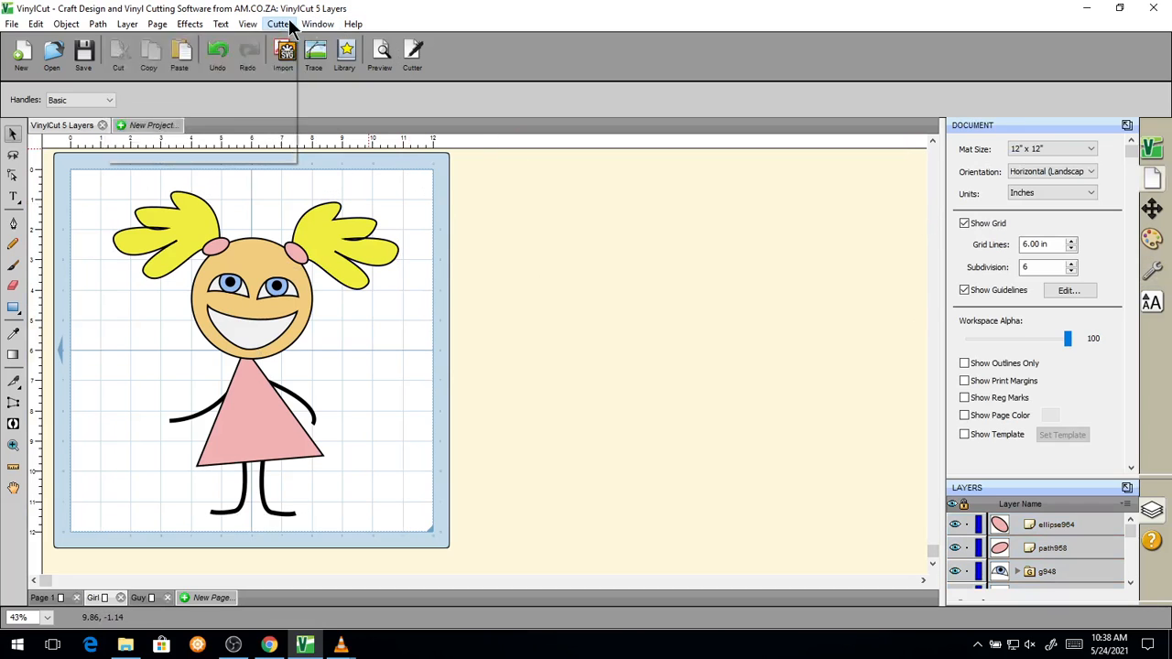
left_click(273, 25)
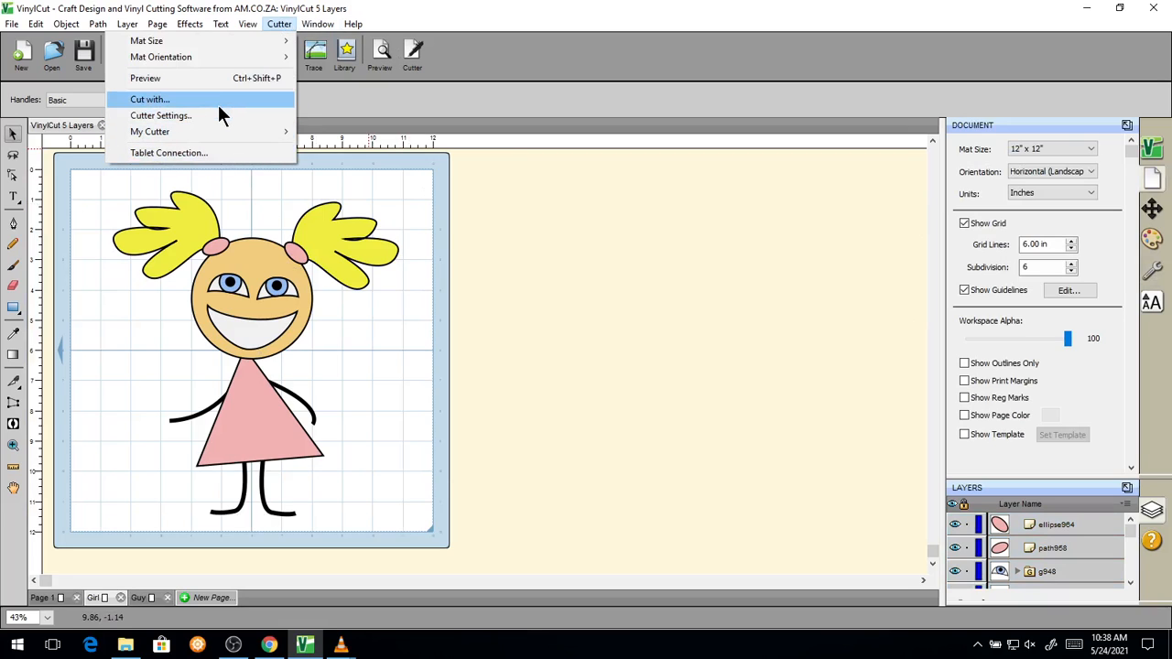
mouse_move(214, 129)
left_click(341, 129)
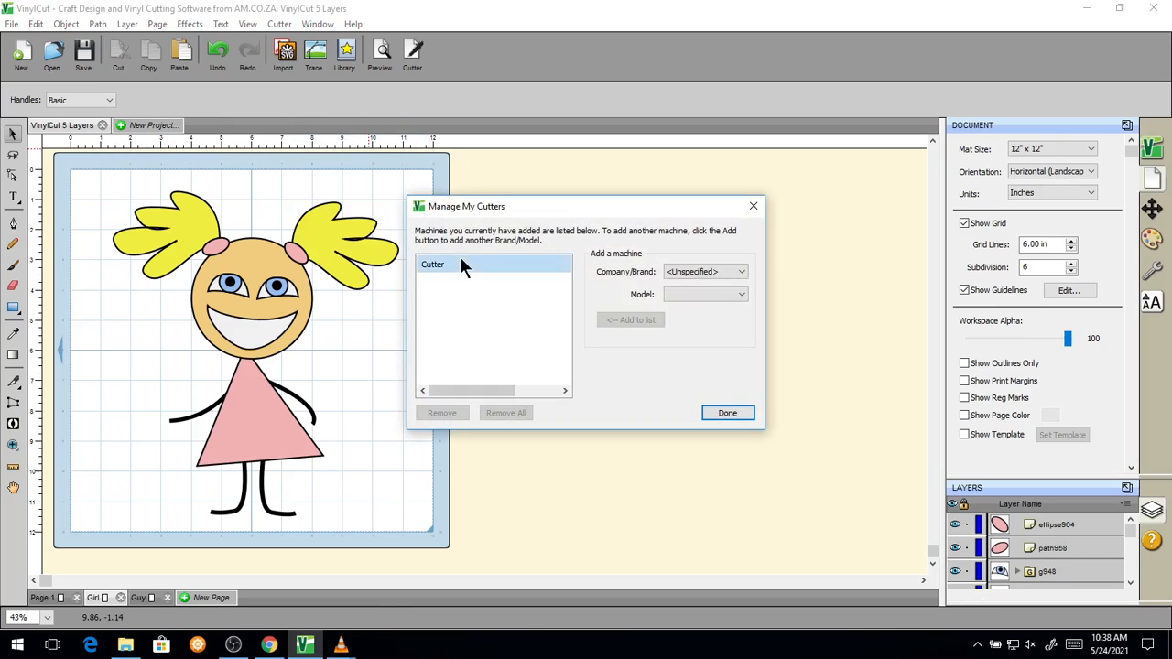
left_click(719, 269)
left_click(698, 285)
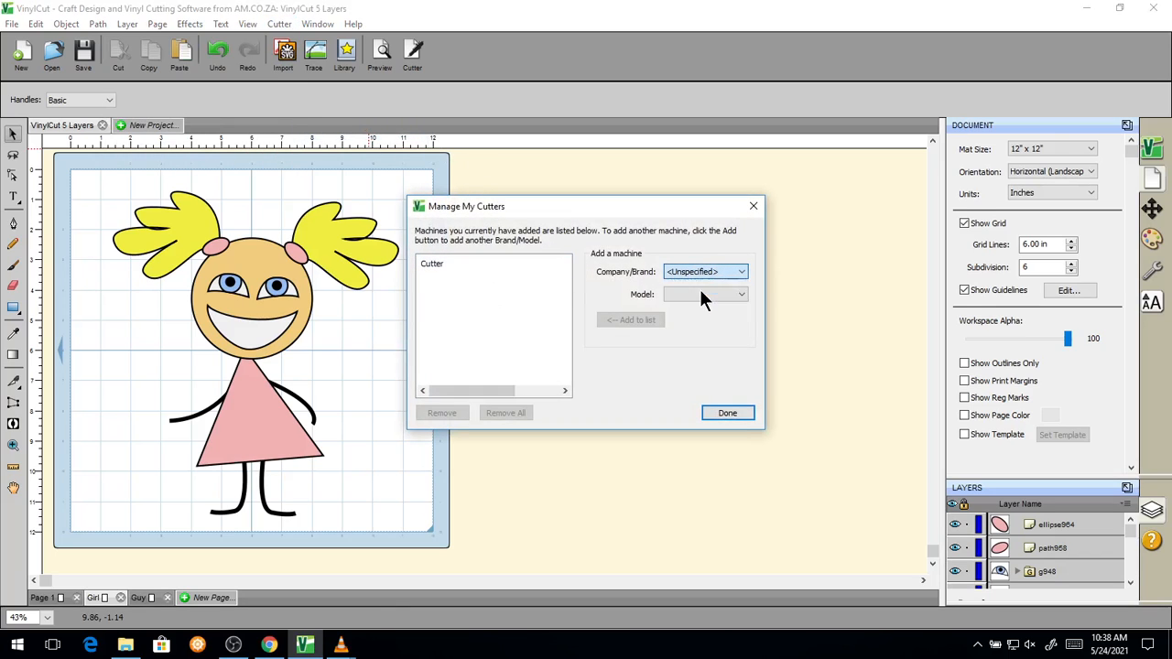
left_click(699, 272)
left_click(689, 291)
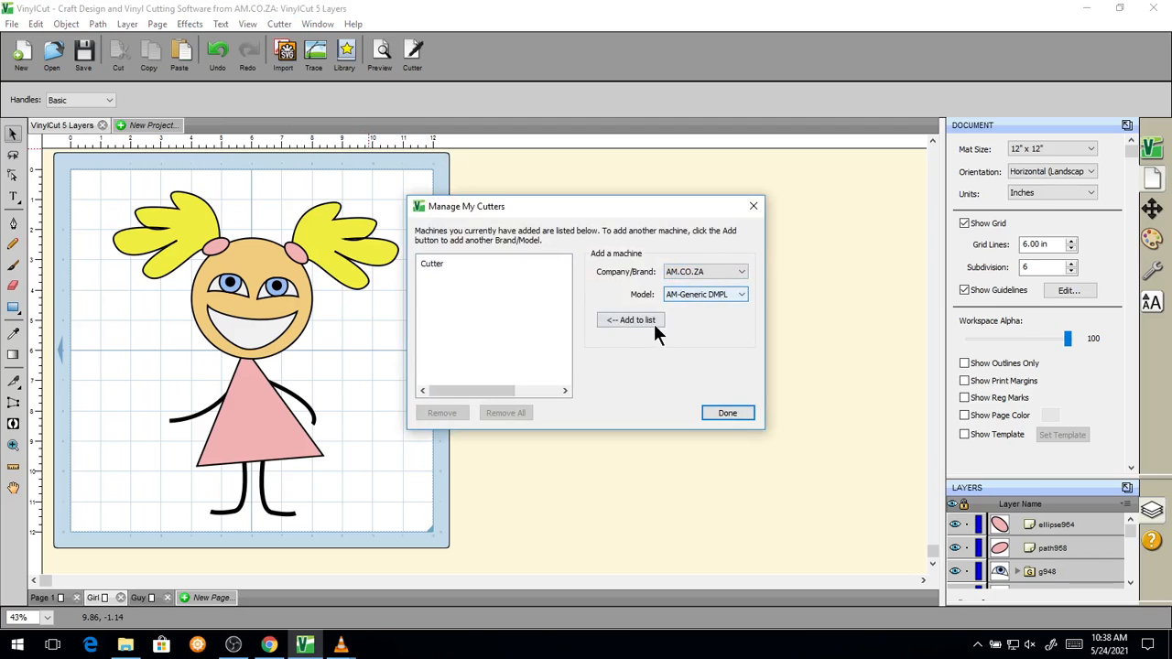
left_click(639, 319)
left_click(726, 413)
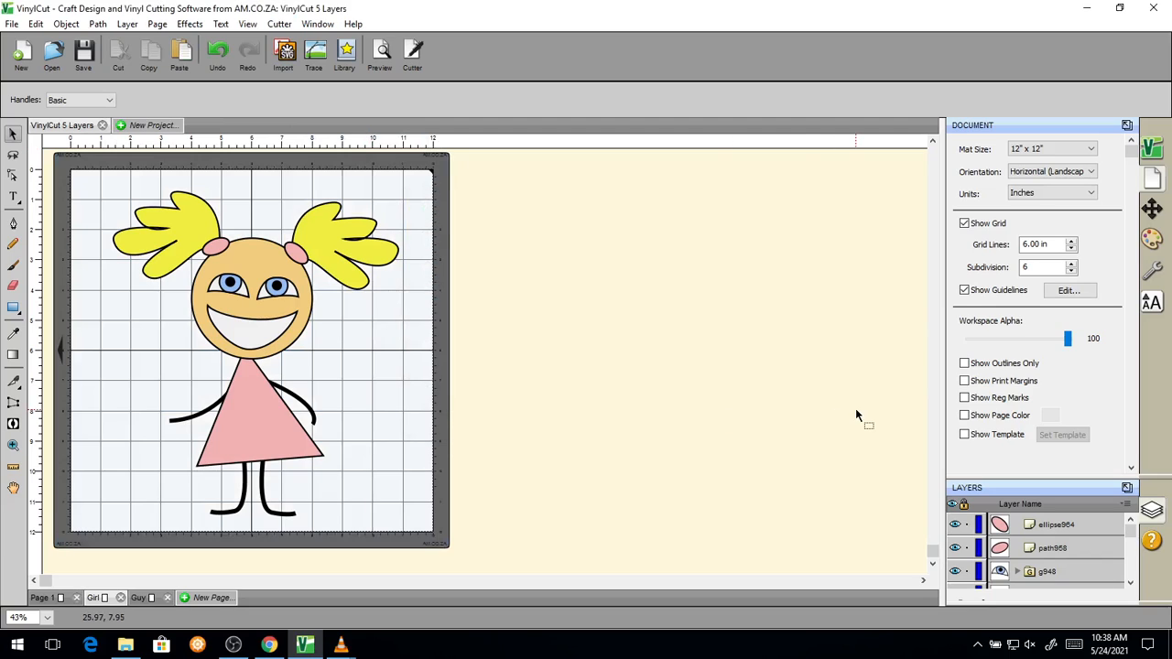
- Set the cut line type of the whole girl drawing to Print+Cut Cut and deselect it
left_click(1152, 275)
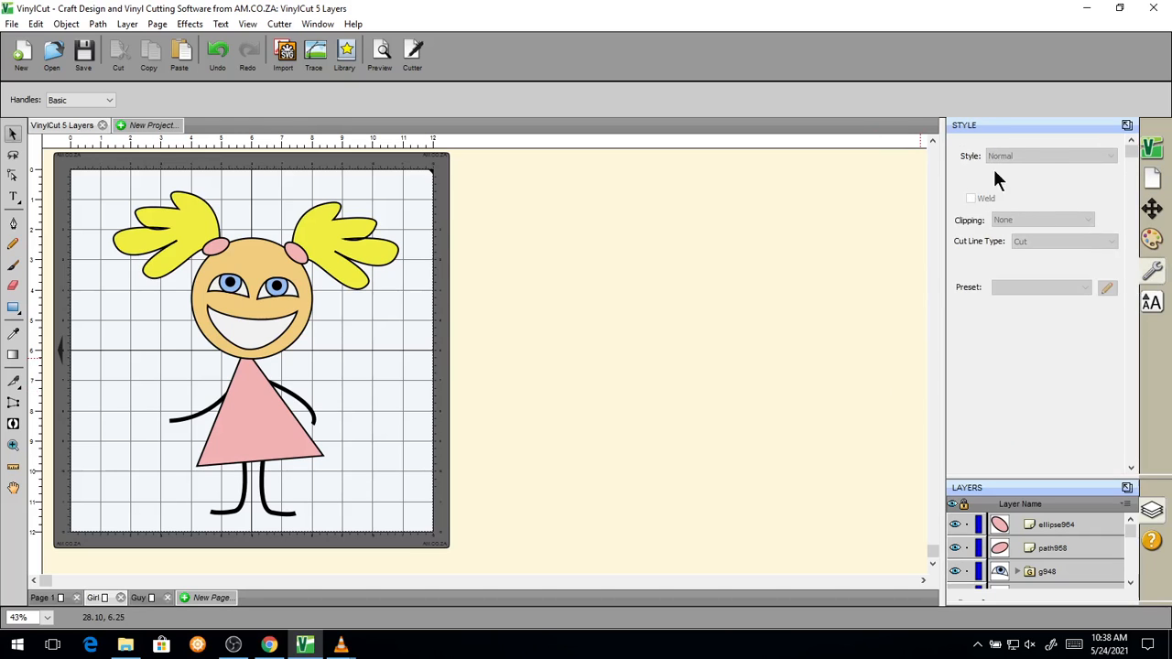
left_click(304, 289)
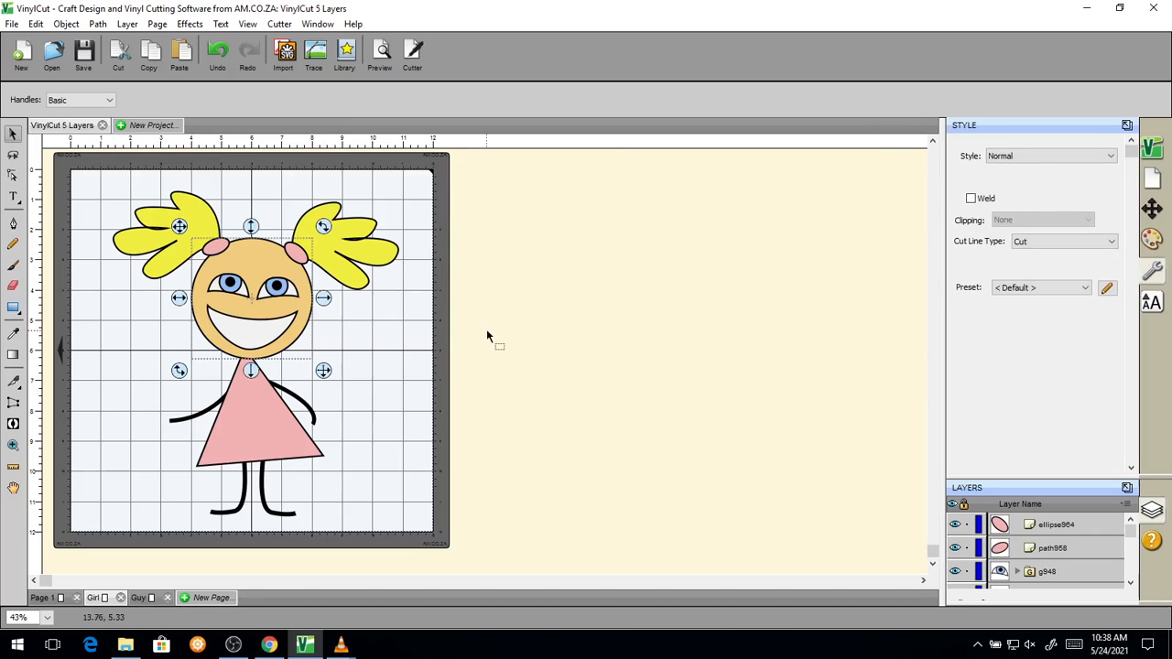
left_click(533, 420)
left_click_drag(557, 572, 29, 146)
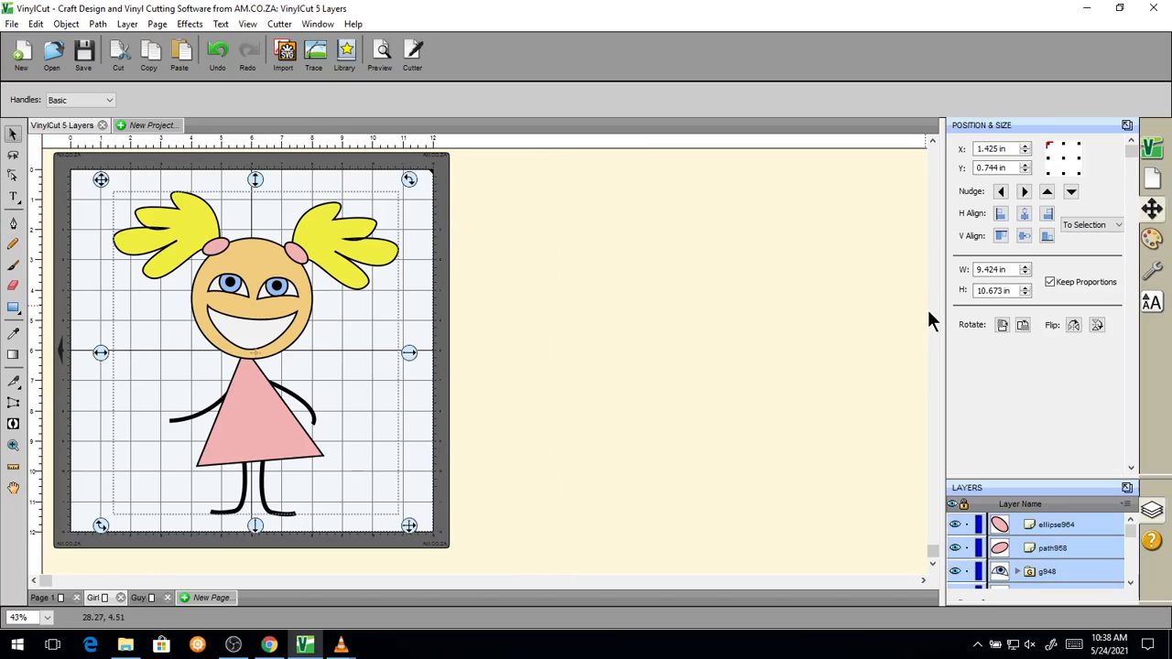
left_click(1152, 269)
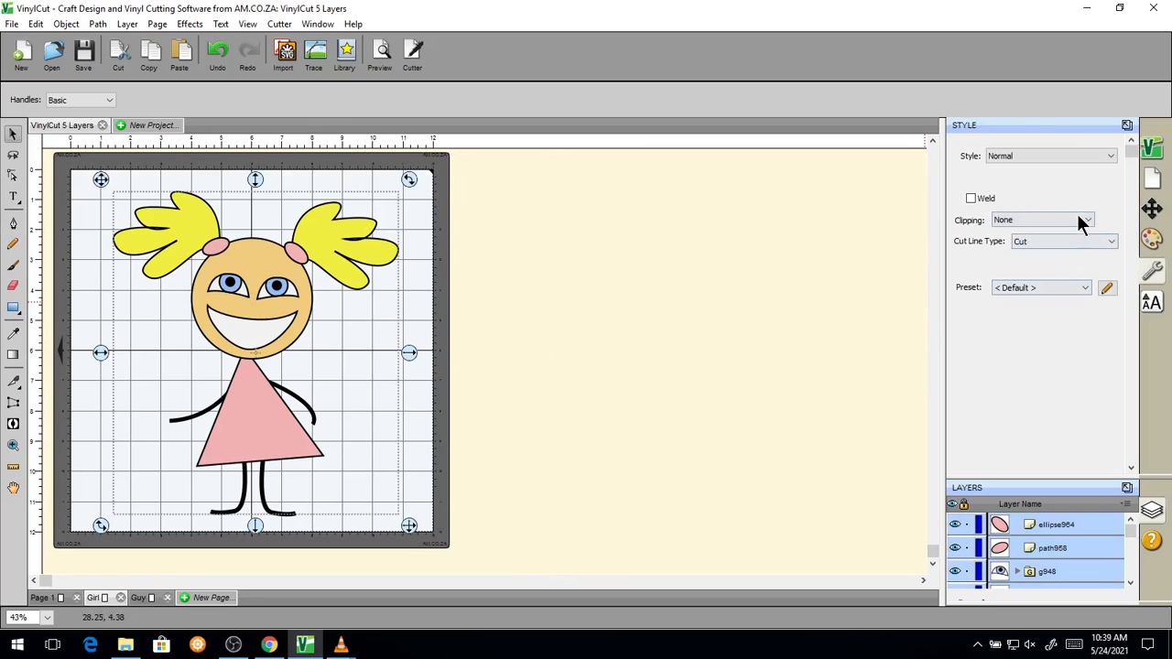
left_click(1079, 221)
left_click(1079, 221)
left_click(1107, 242)
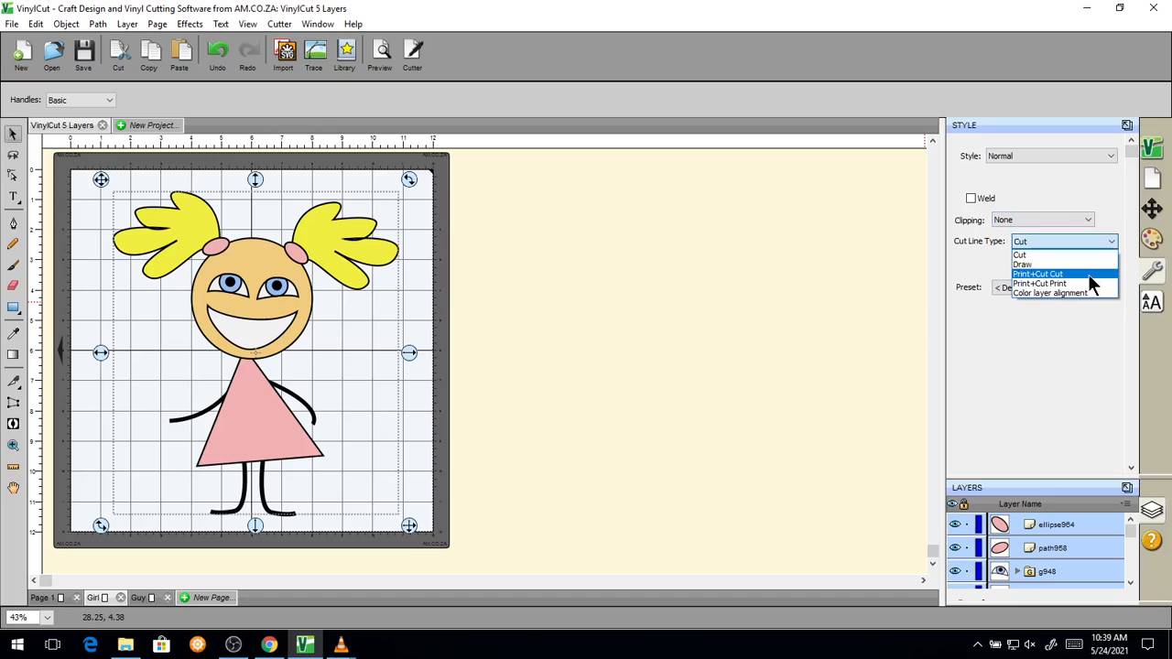
key("super+plus")
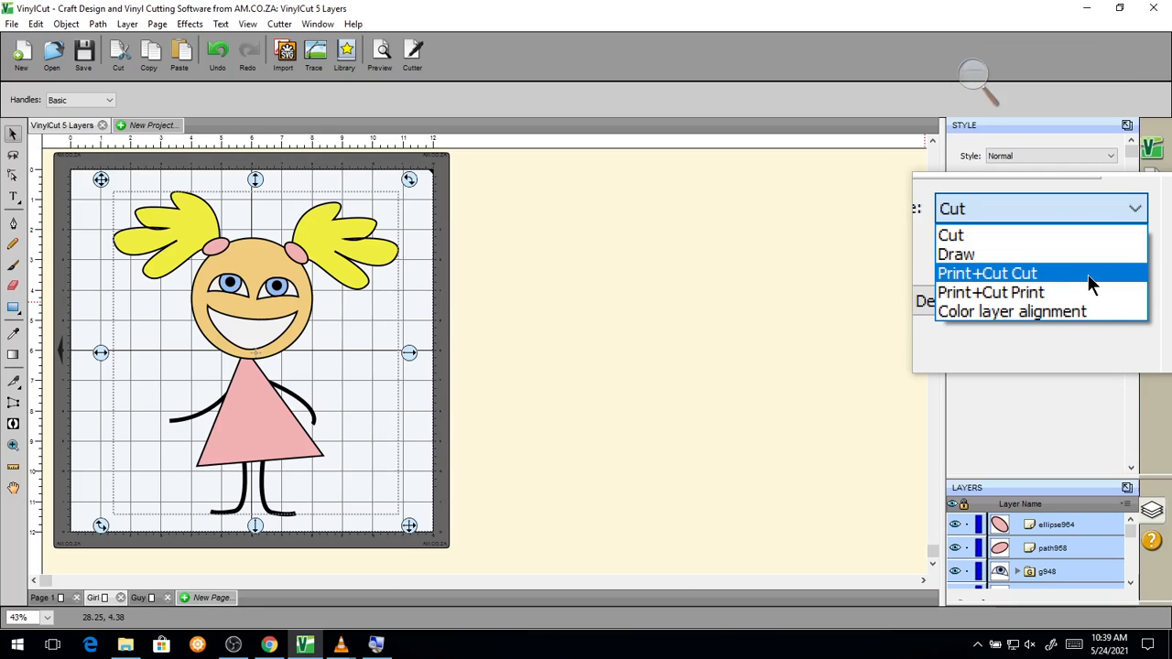
left_click(1076, 273)
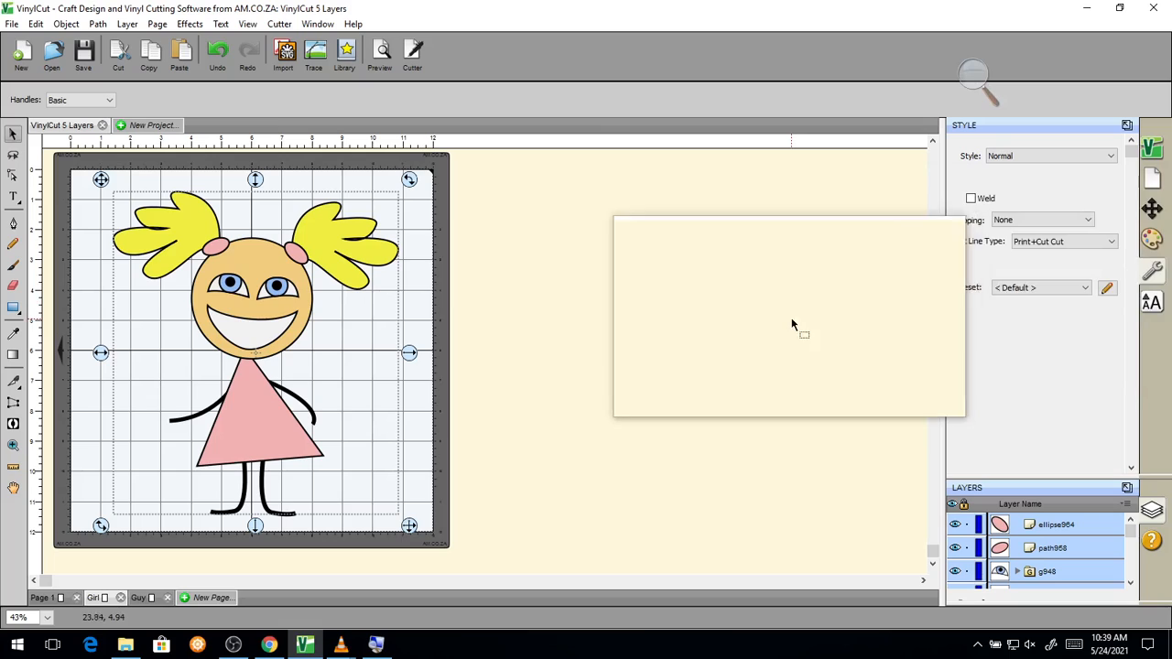
key("super+Escape")
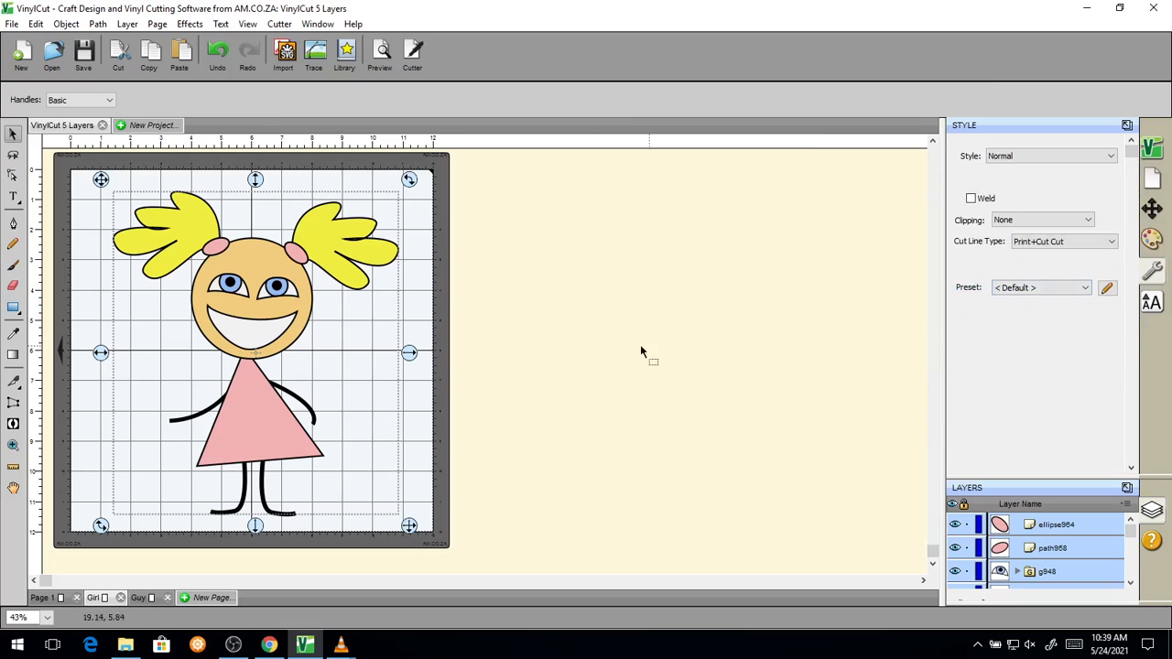
left_click(524, 378)
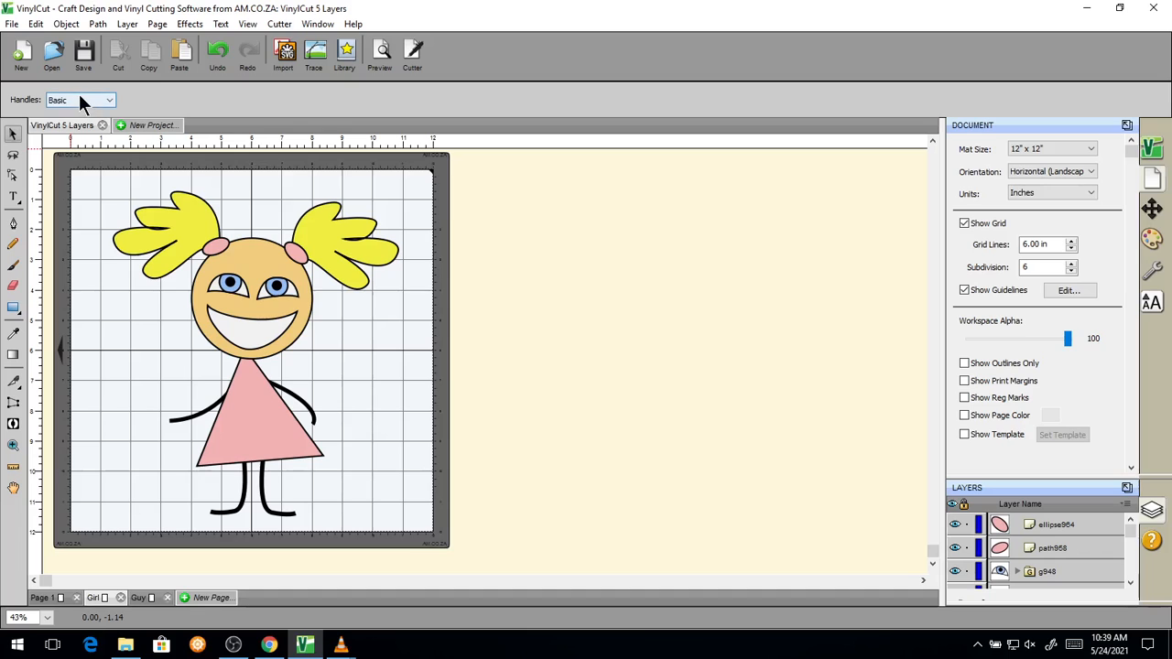
- Examine the available SVG DPI options in the general preferences and leave without changing anything
key("super+plus")
left_click(37, 24)
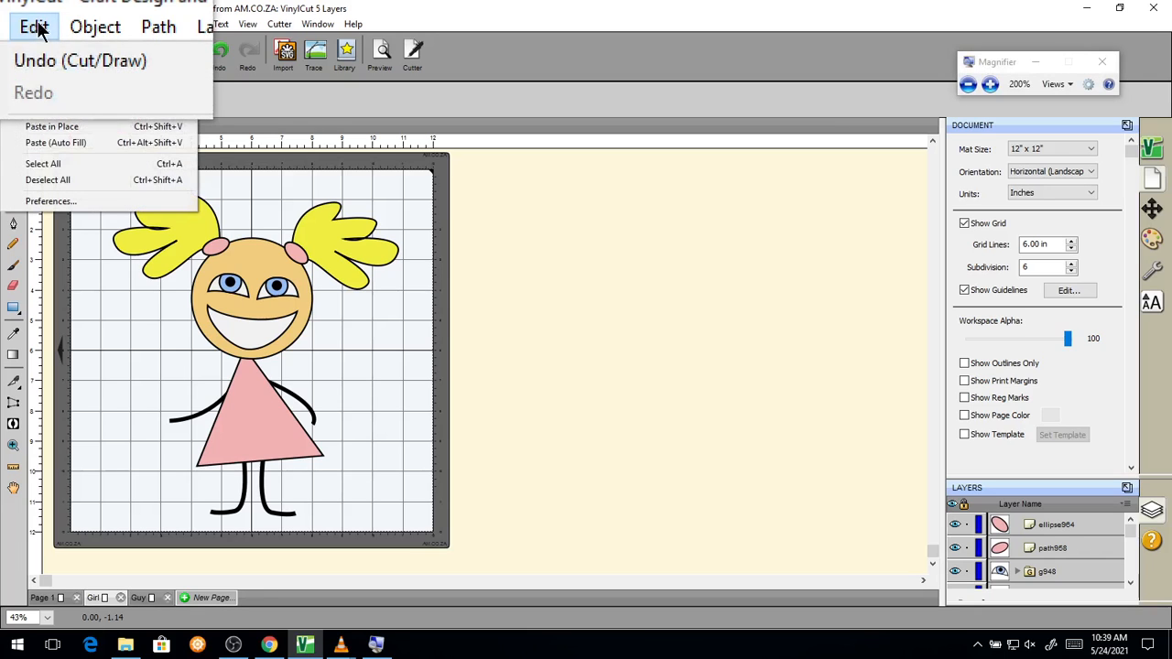
left_click(35, 199)
key("super+Escape")
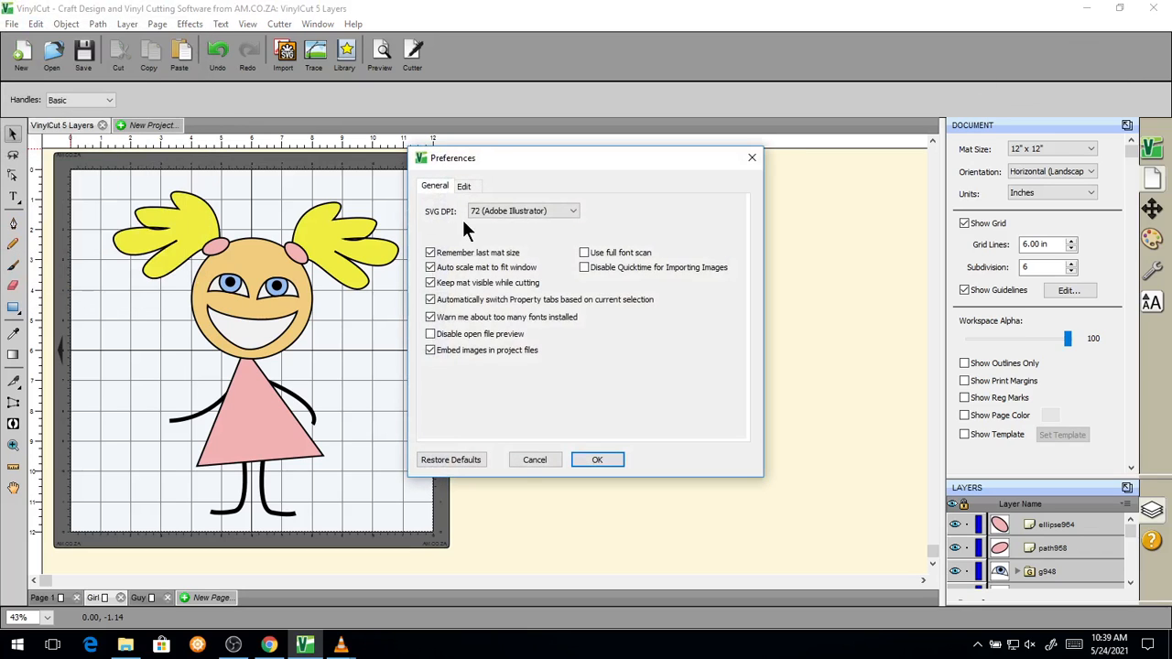
key("super+plus")
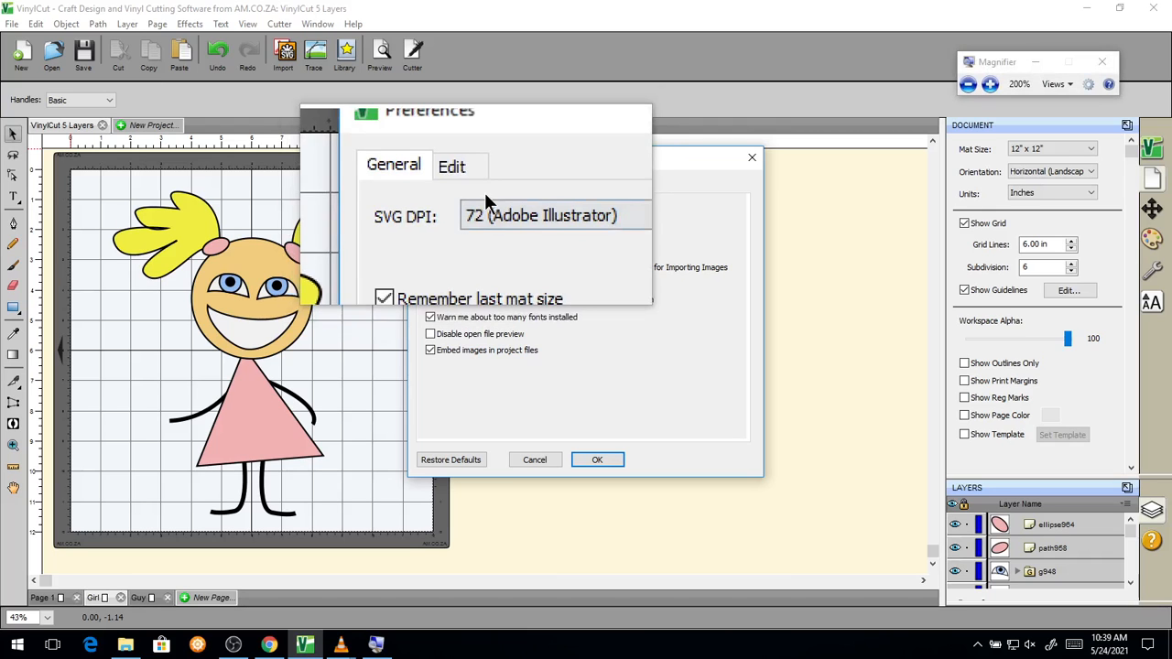
left_click(505, 209)
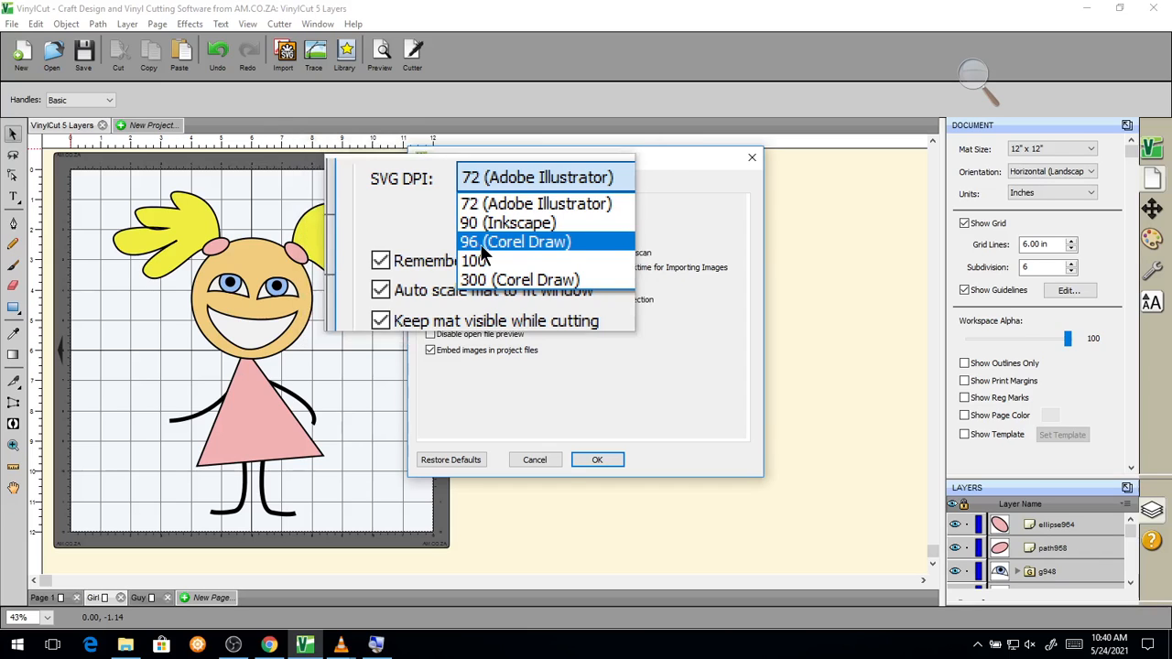
key("super+Escape")
left_click(437, 216)
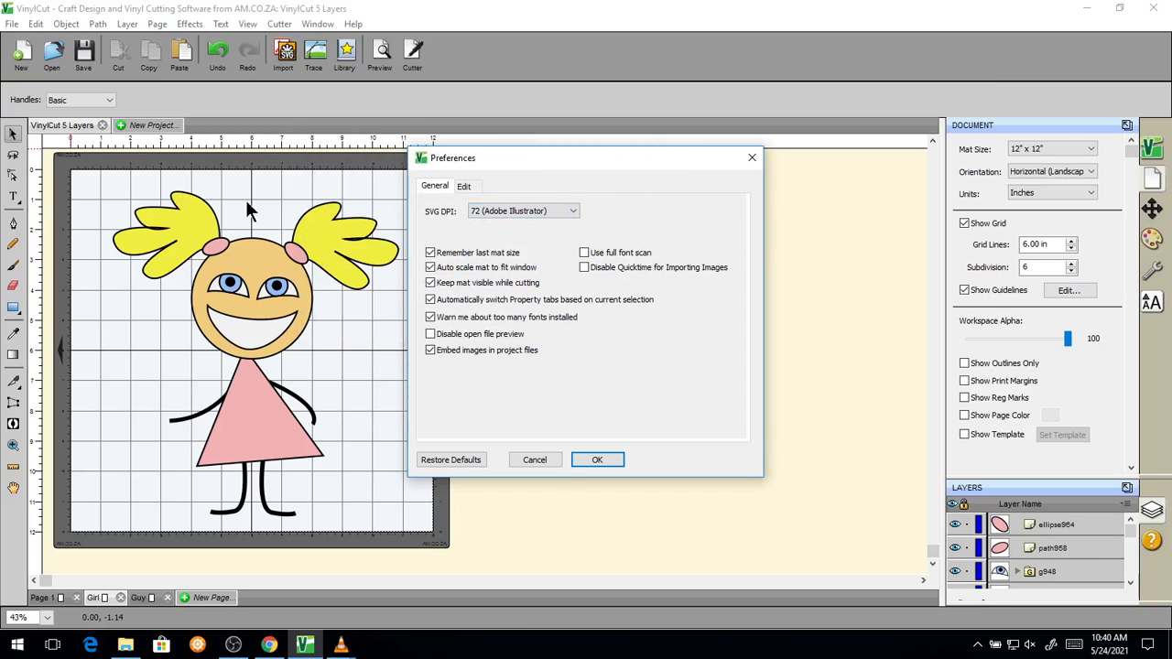
left_click(536, 461)
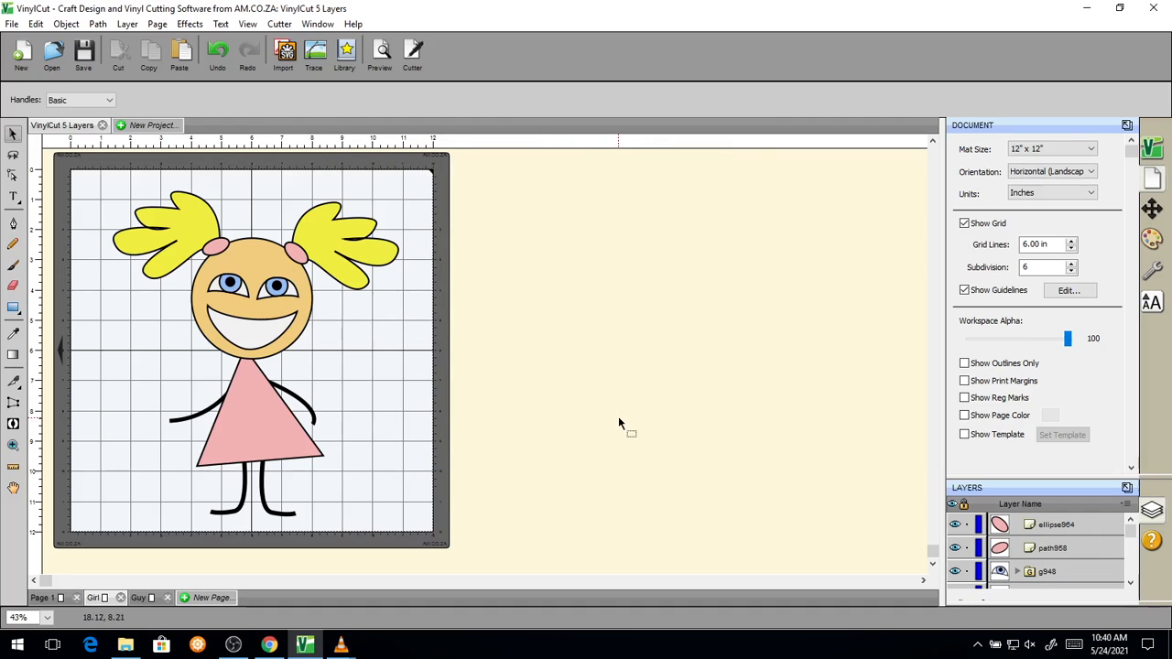
- Switch to Chrome and magnify the softwaretraining.co.za address of the training videos site
left_click(270, 645)
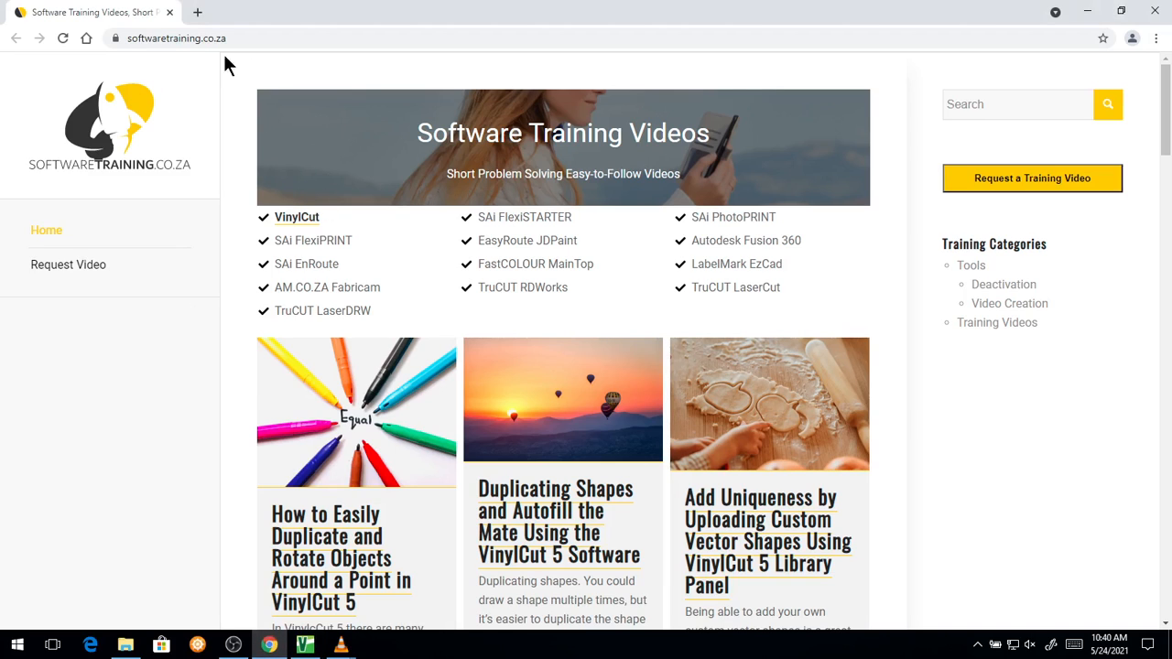
key("super+plus")
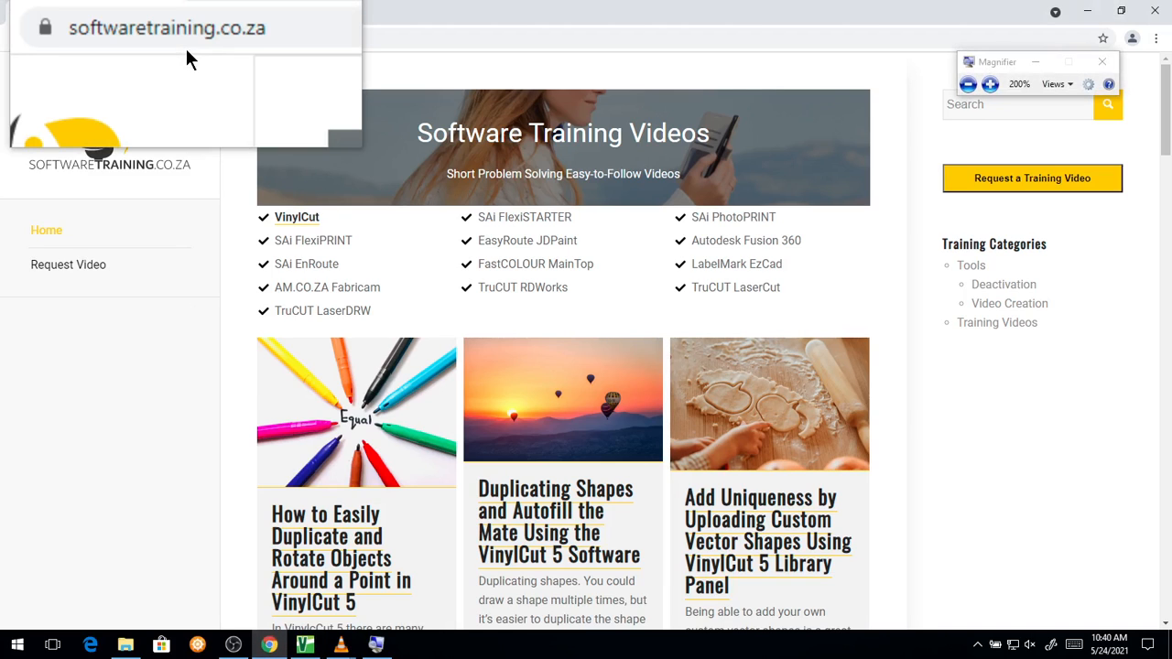
key("super+Escape")
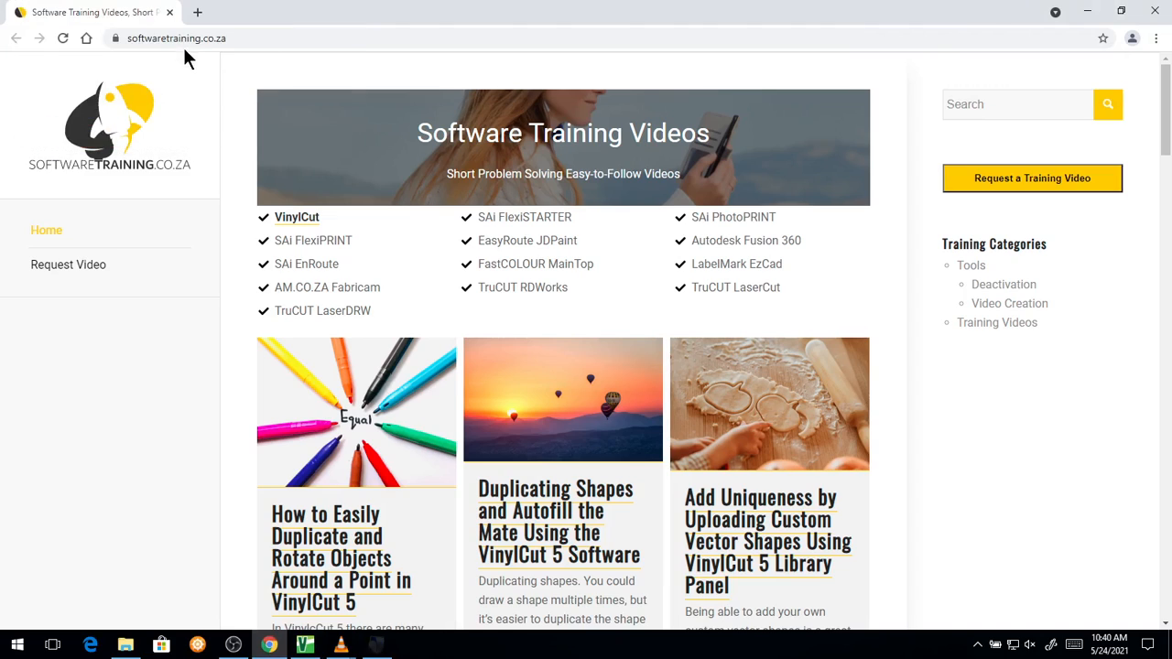